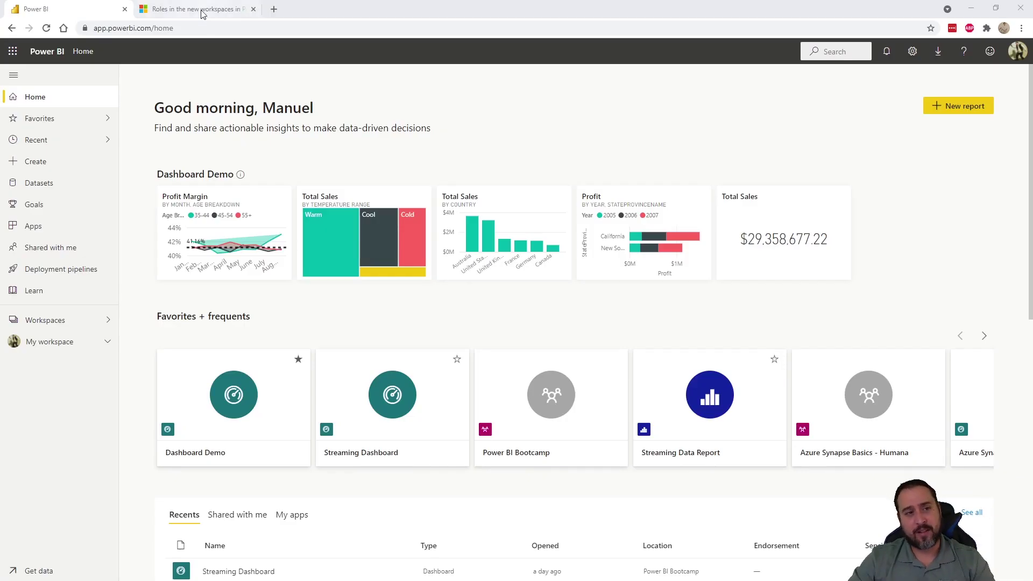
{"action": "left_click", "coordinate": [201, 10]}
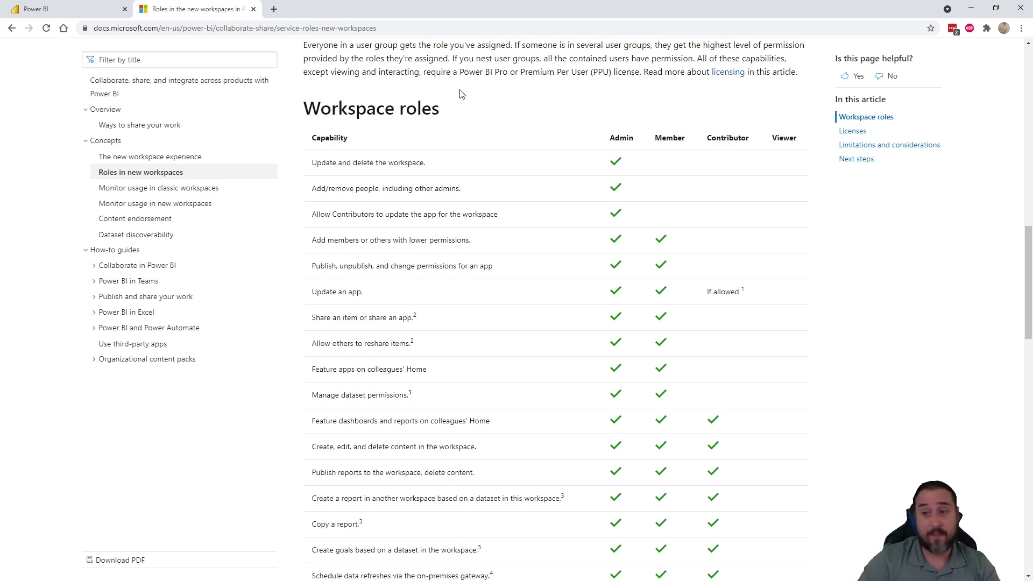
{"action": "scroll", "coordinate": [769, 182], "scroll_direction": "down", "scroll_amount": 3}
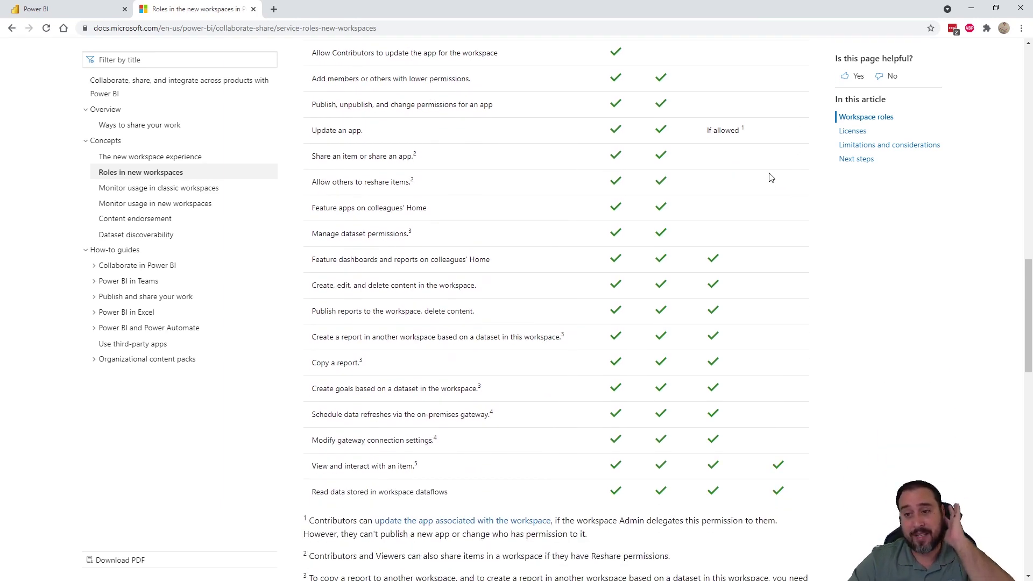
{"action": "scroll", "coordinate": [769, 178], "scroll_direction": "up", "scroll_amount": 1}
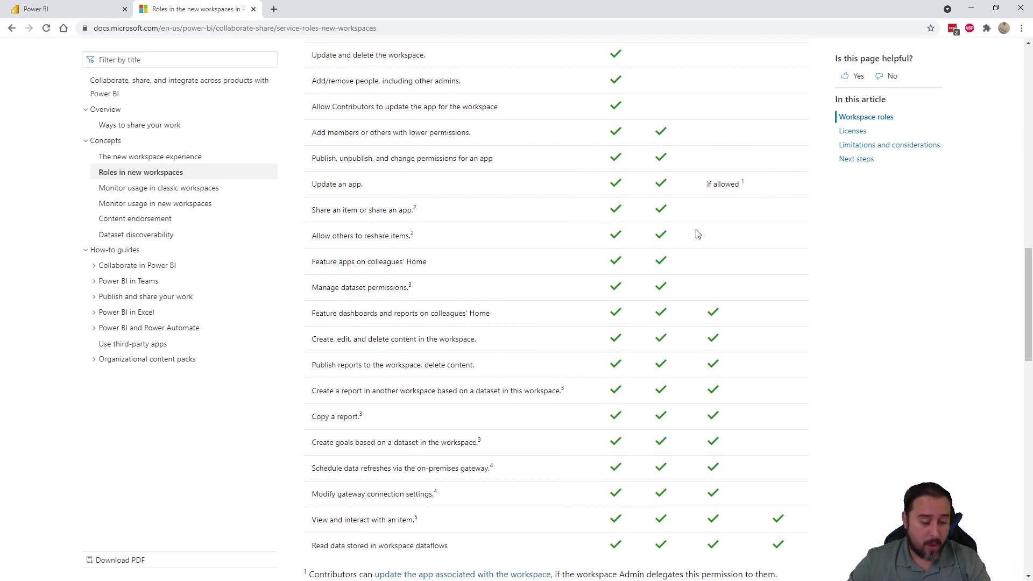
{"action": "left_click_drag", "start_coordinate": [755, 187], "coordinate": [708, 188]}
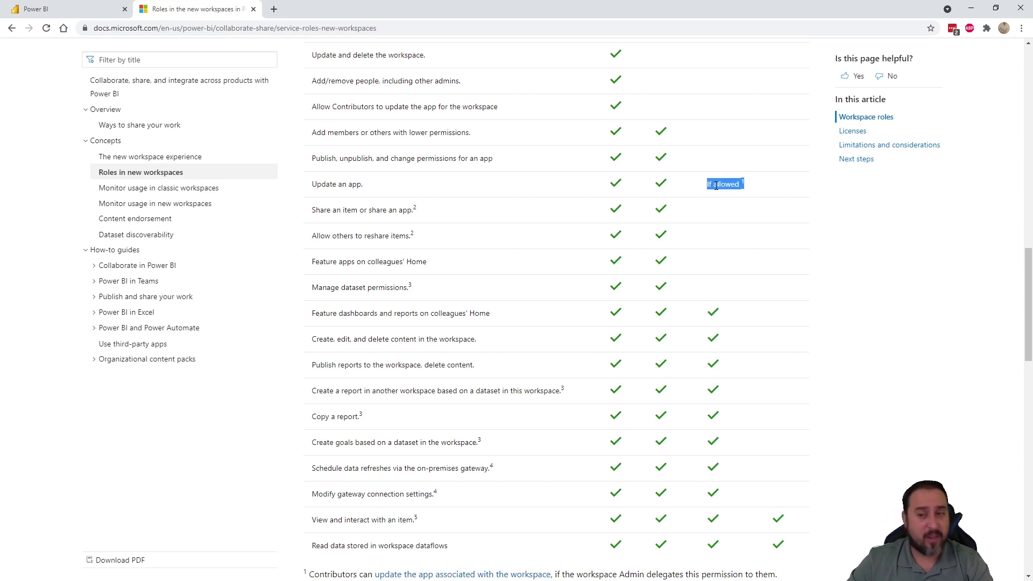
{"action": "scroll", "coordinate": [714, 193], "scroll_direction": "down", "scroll_amount": 4}
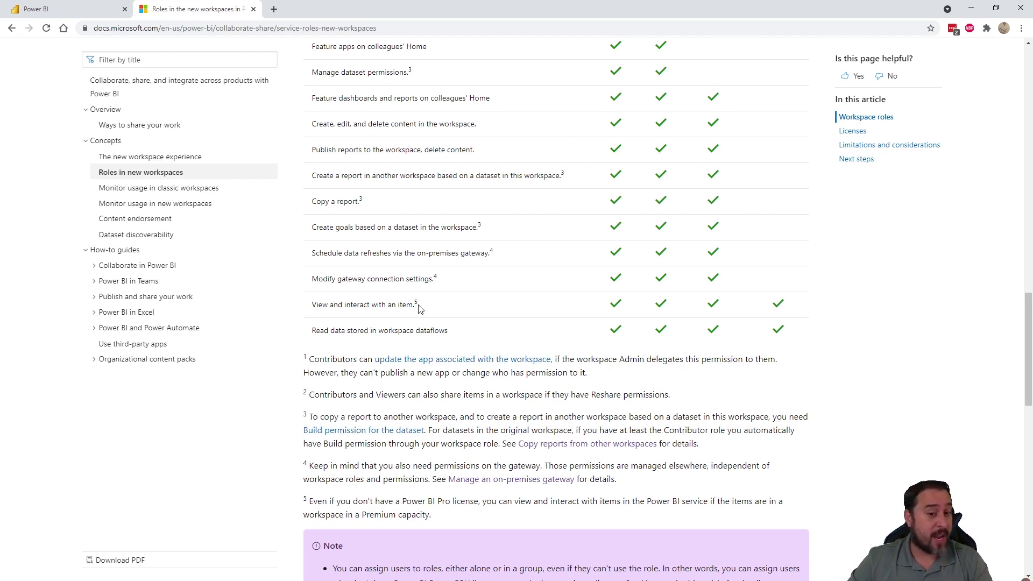
{"action": "left_click_drag", "start_coordinate": [418, 307], "coordinate": [311, 306]}
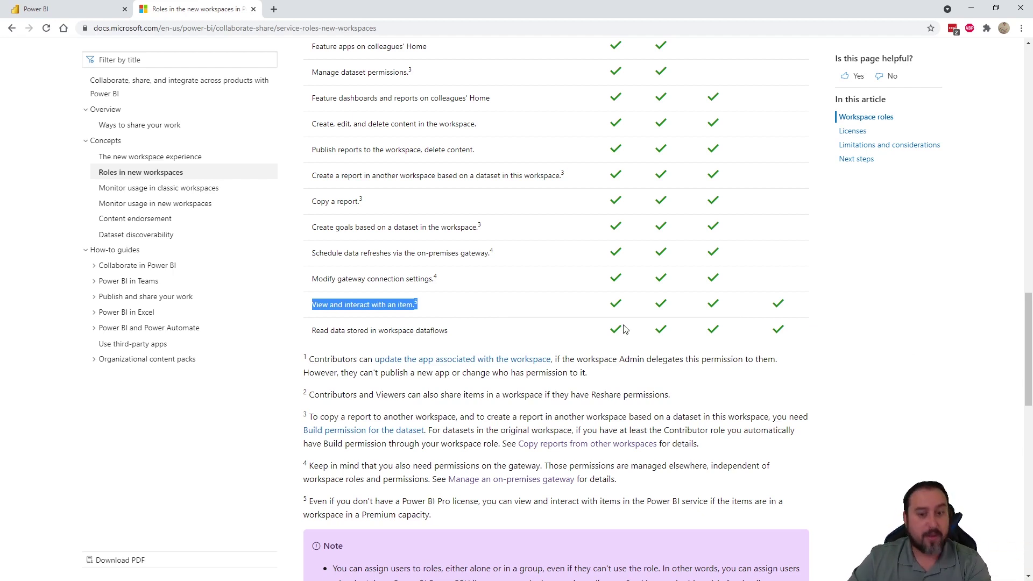
{"action": "scroll", "coordinate": [624, 322], "scroll_direction": "up", "scroll_amount": 5}
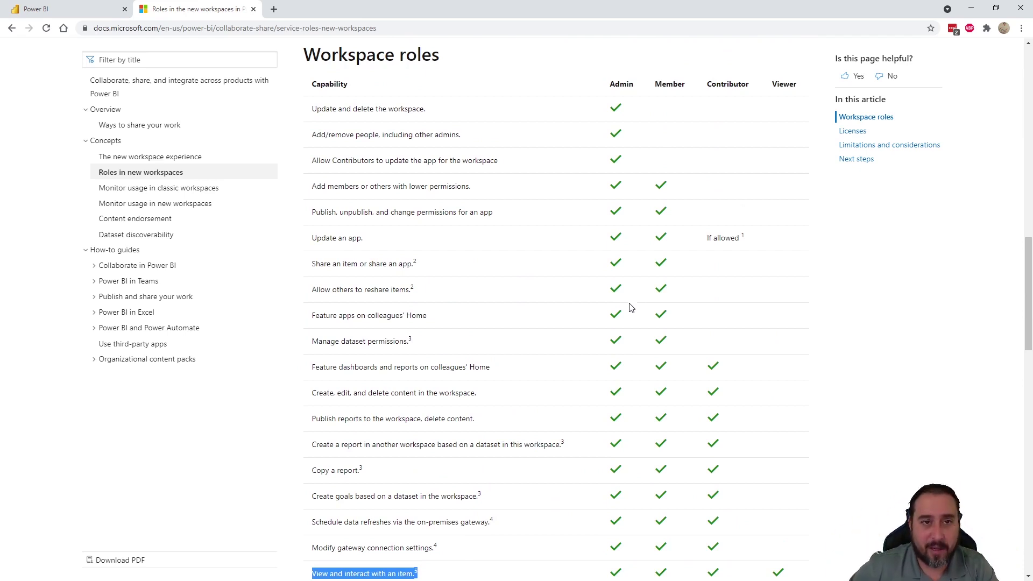
{"action": "left_click", "coordinate": [54, 10]}
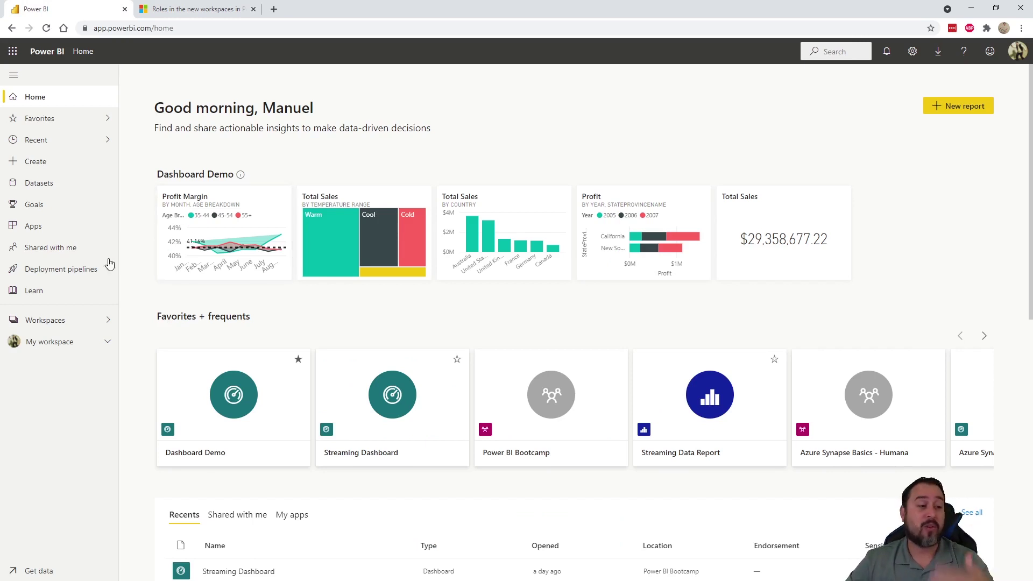
Expand My workspace to list its Customer Profitability and Human Resources dashboards, reports and workbook.
{"action": "left_click", "coordinate": [107, 322]}
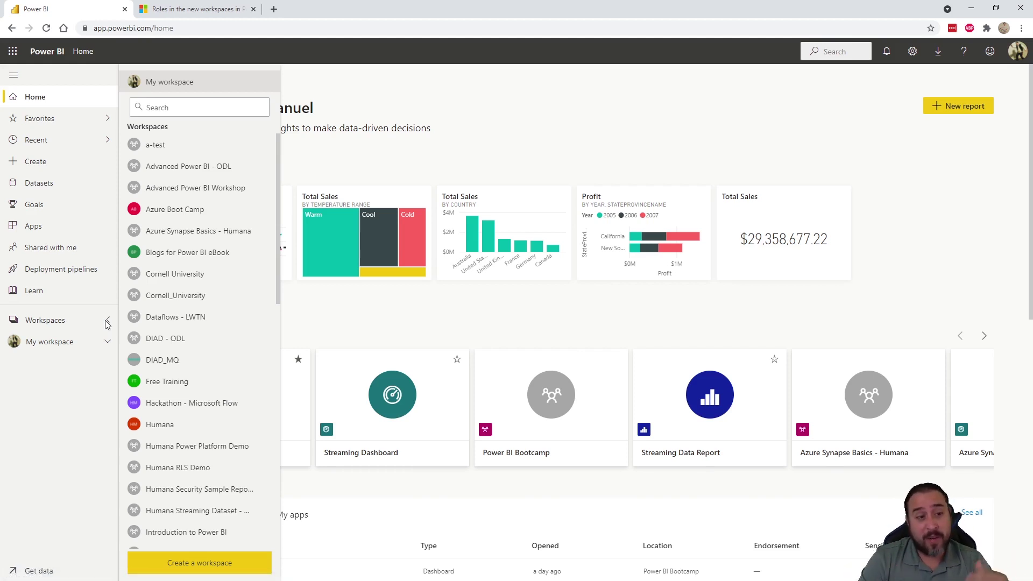
{"action": "left_click", "coordinate": [107, 344]}
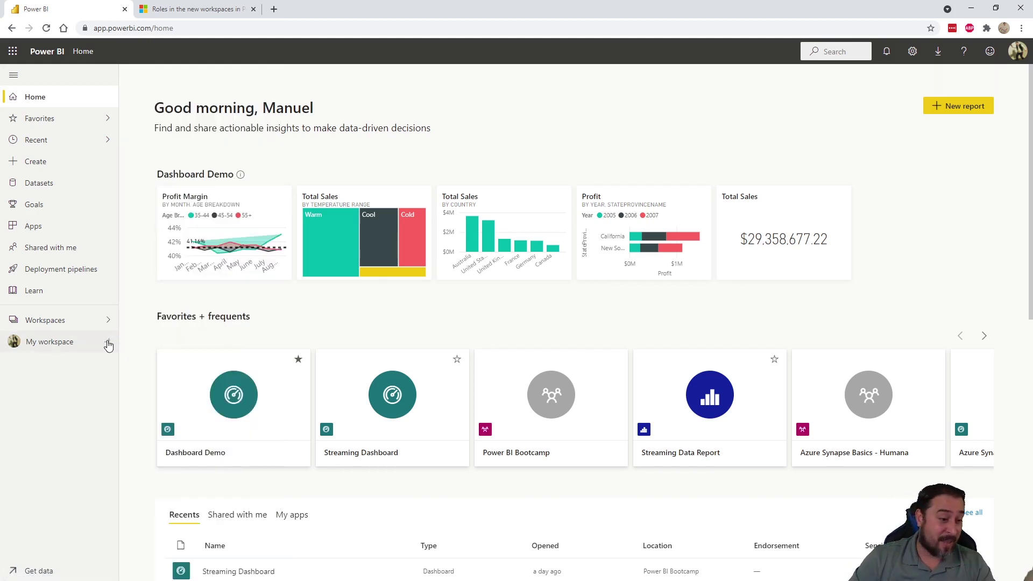
{"action": "left_click", "coordinate": [108, 345]}
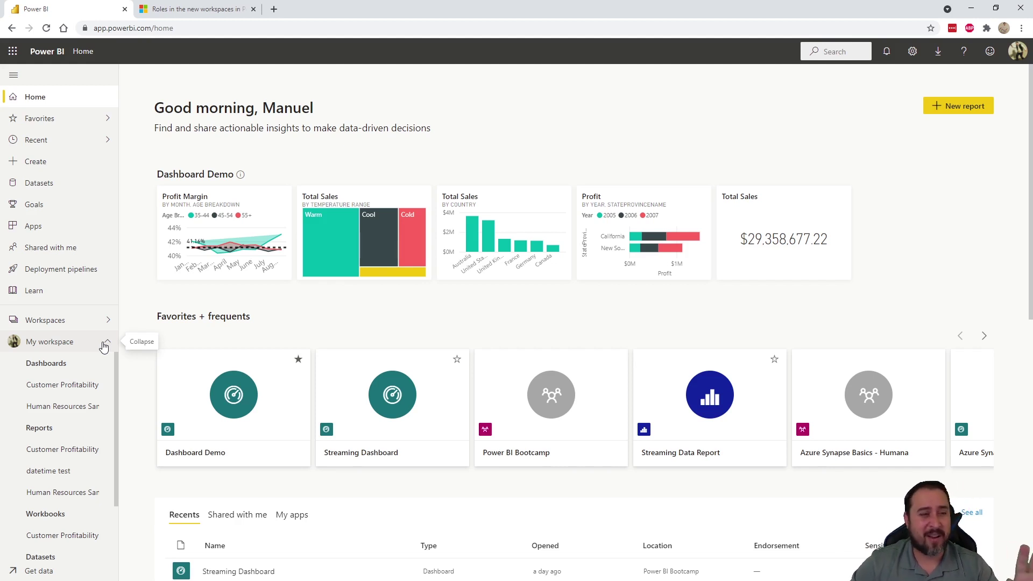
Check the account's license details, then start creating a new workspace from the Workspaces list.
{"action": "left_click", "coordinate": [107, 323]}
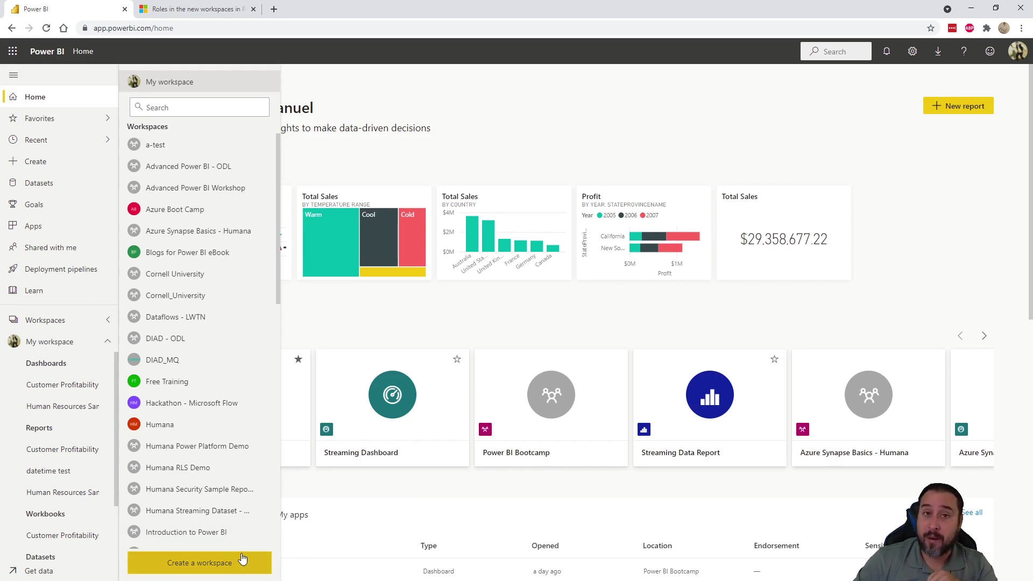
{"action": "left_click", "coordinate": [1018, 62]}
{"action": "left_click", "coordinate": [1018, 62]}
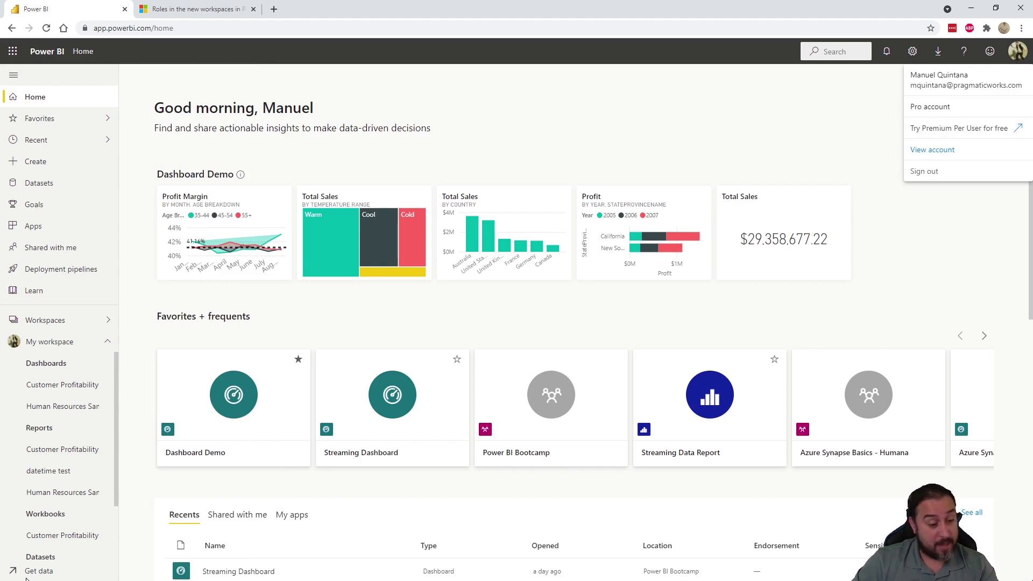
{"action": "left_click", "coordinate": [151, 328]}
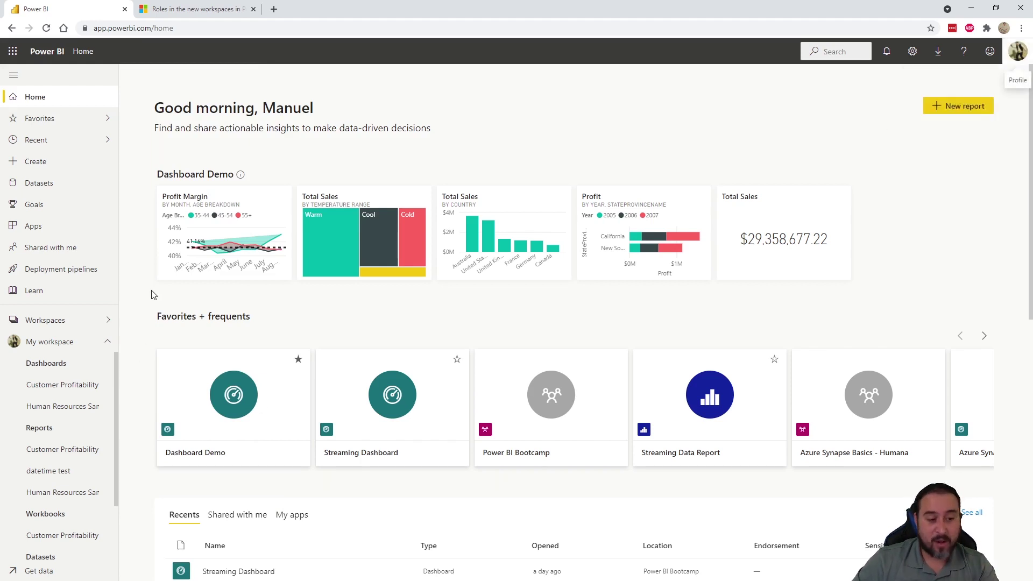
{"action": "left_click", "coordinate": [102, 320]}
{"action": "left_click", "coordinate": [182, 564]}
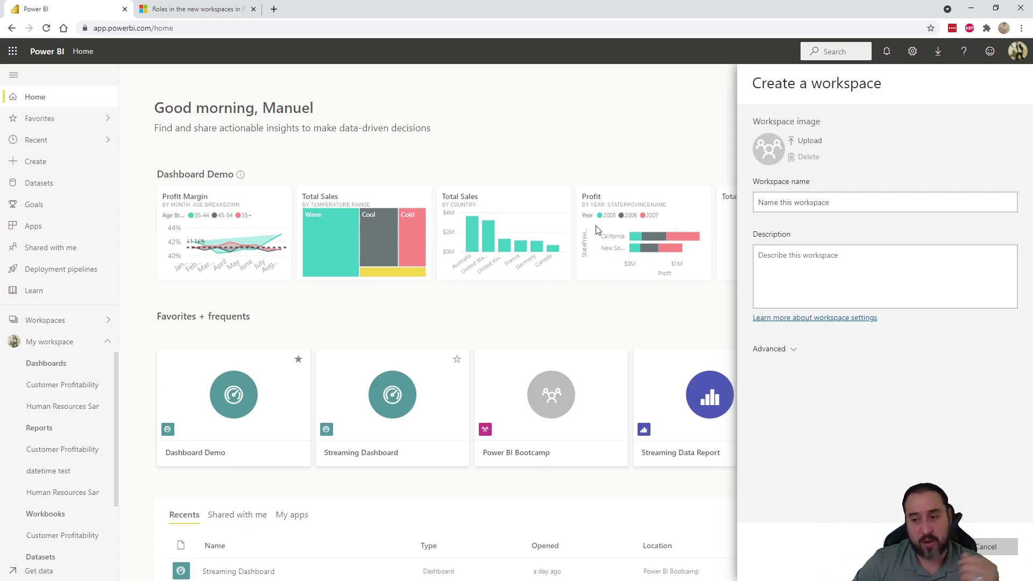
Name the workspace 'Power Workspace Youtube' and expand its Advanced settings.
{"action": "left_click", "coordinate": [802, 198]}
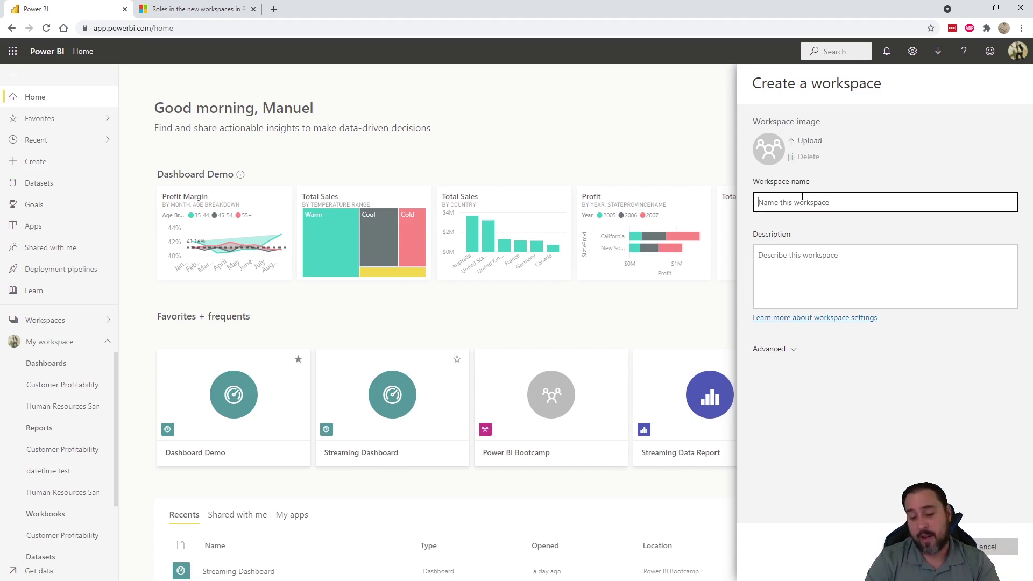
{"action": "type", "text": "P"}
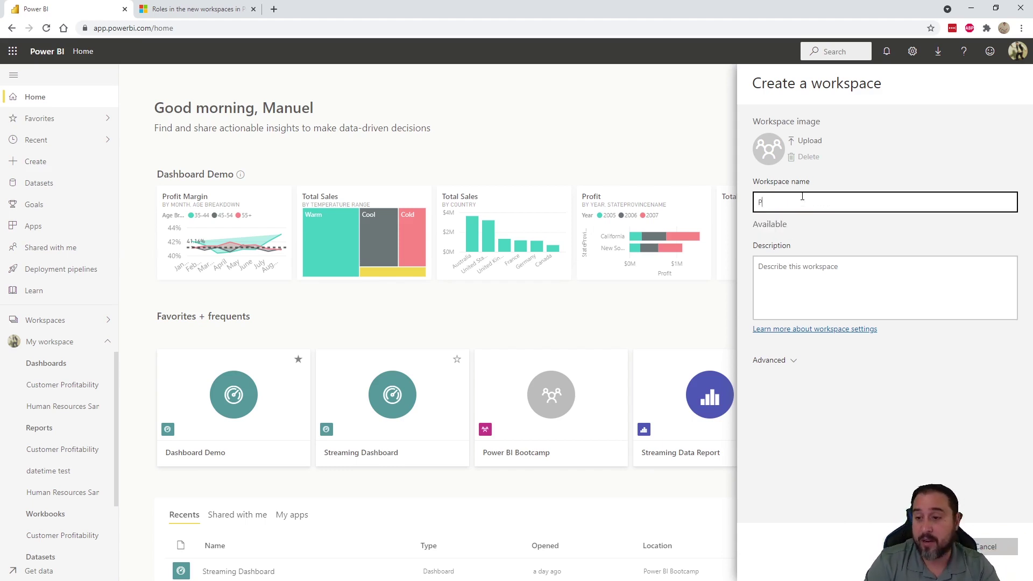
{"action": "type", "text": "ower Workspace"}
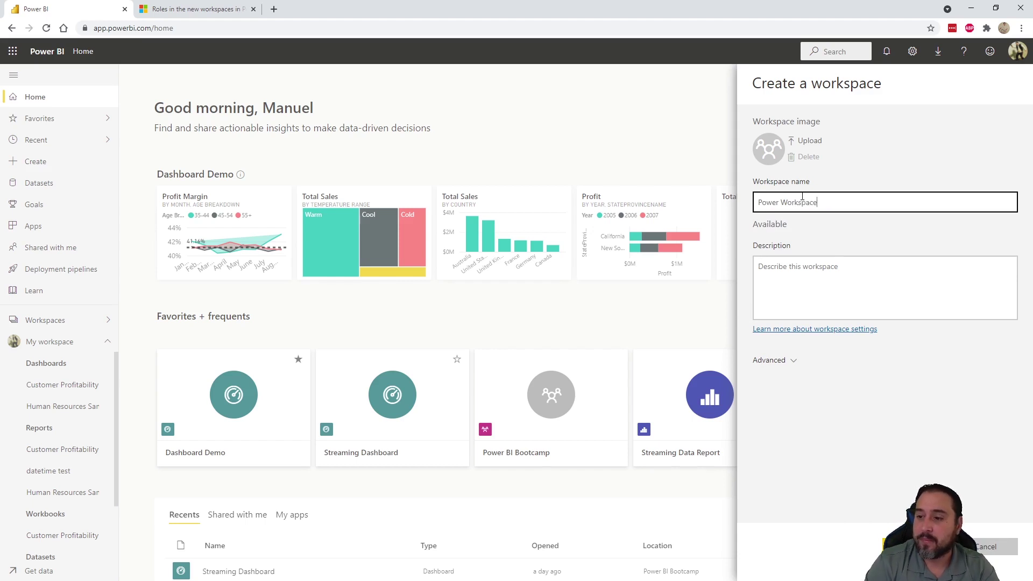
{"action": "type", "text": " Youtube"}
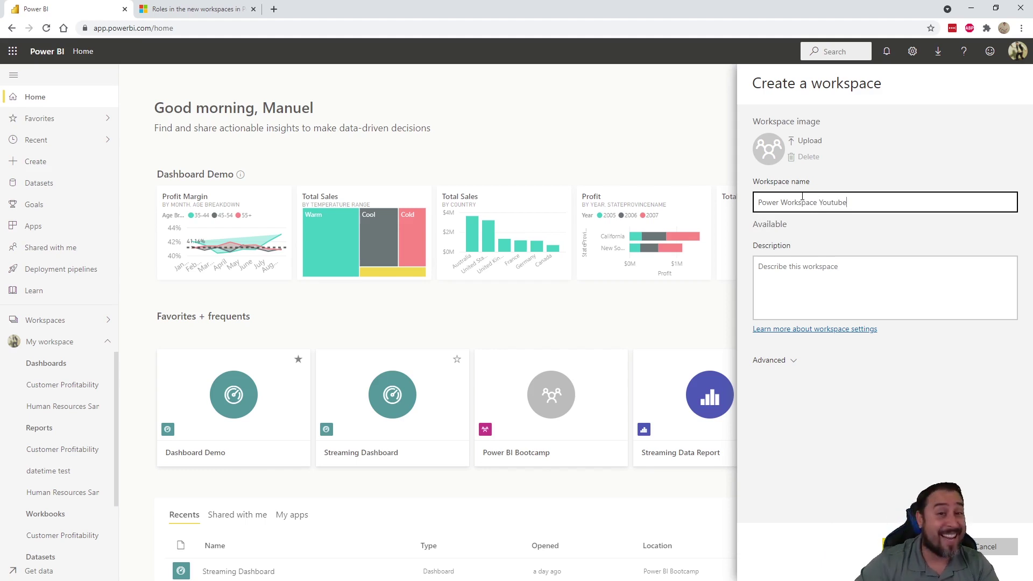
{"action": "left_click", "coordinate": [814, 274]}
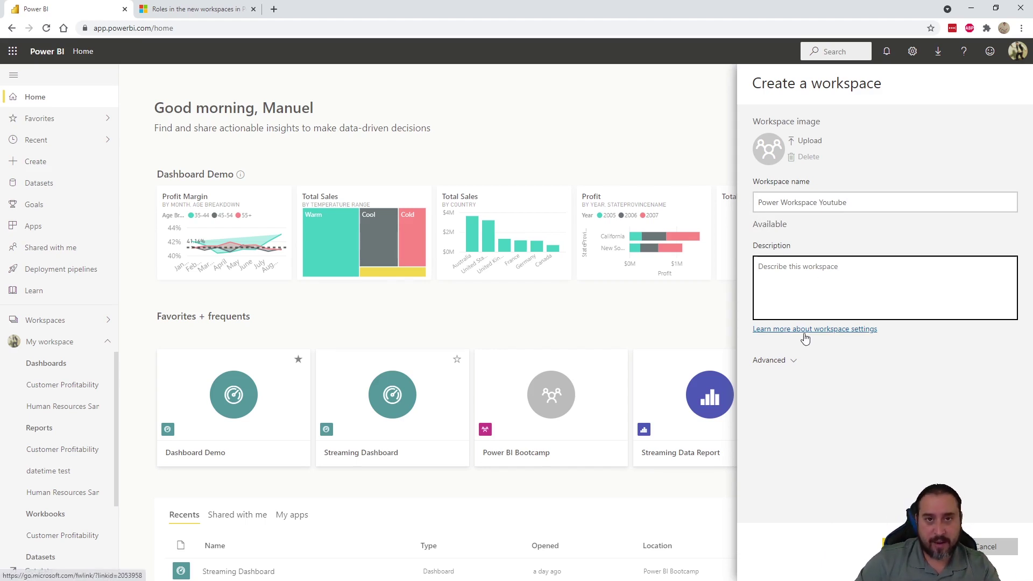
{"action": "left_click", "coordinate": [792, 363]}
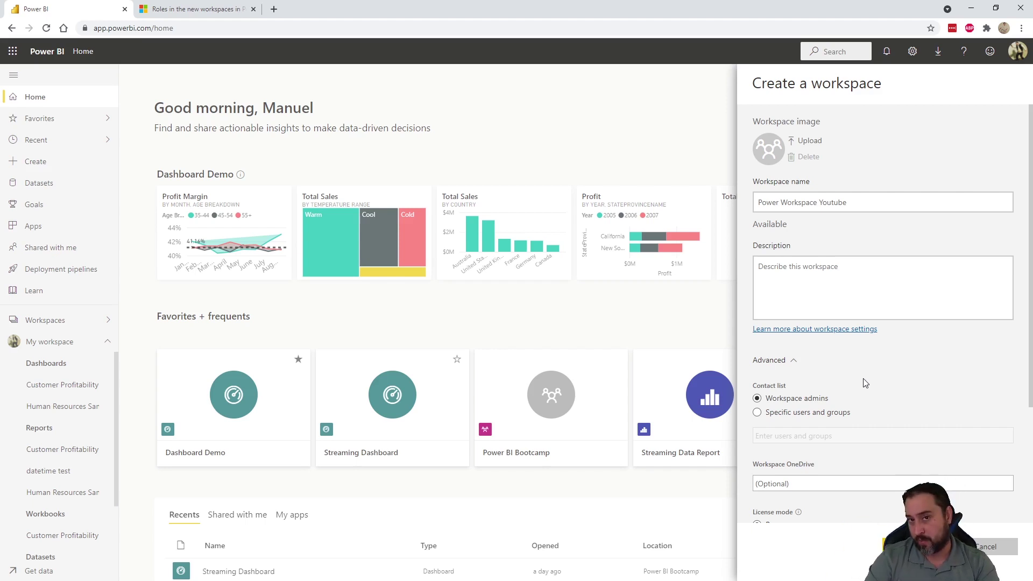
Try searching for specific contact users, then clear it and keep the contact list as Workspace admins.
{"action": "left_click", "coordinate": [762, 416]}
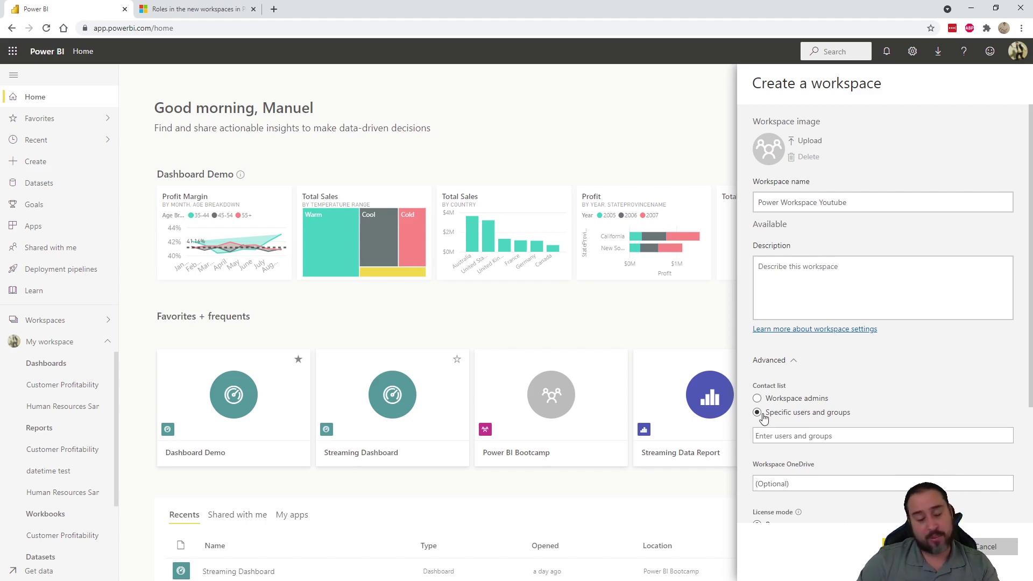
{"action": "left_click", "coordinate": [783, 435]}
{"action": "type", "text": "mitch"}
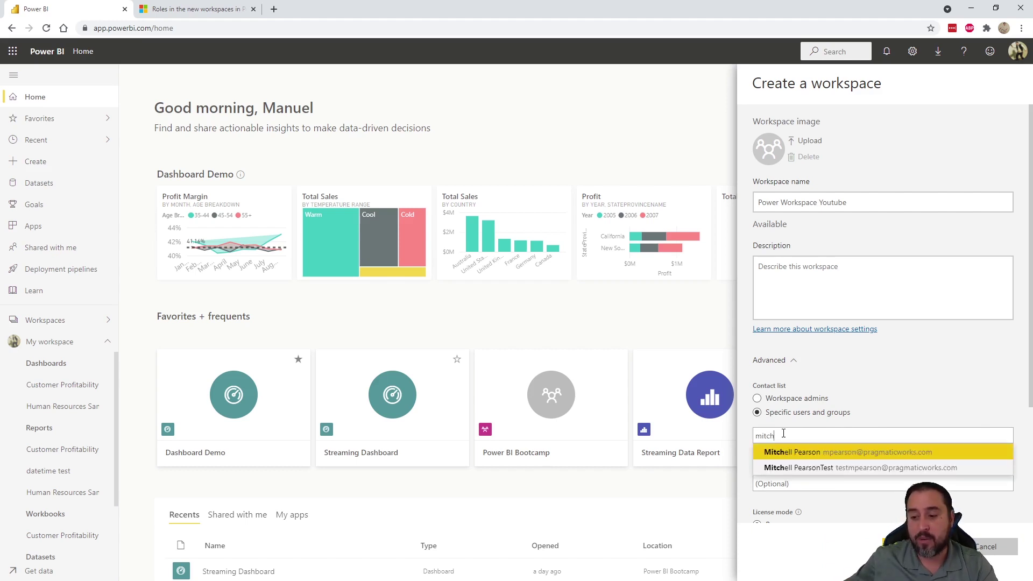
{"action": "key", "text": "BackSpace"}
{"action": "key", "text": "BackSpace"}
{"action": "key", "text": "BackSpace"}
{"action": "key", "text": "BackSpace"}
{"action": "key", "text": "BackSpace"}
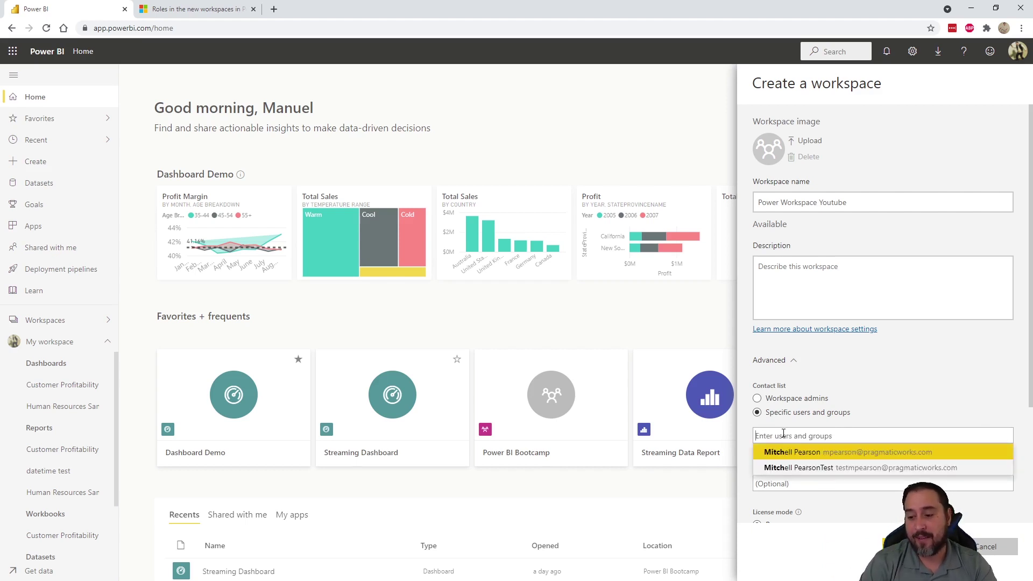
{"action": "type", "text": "dev"}
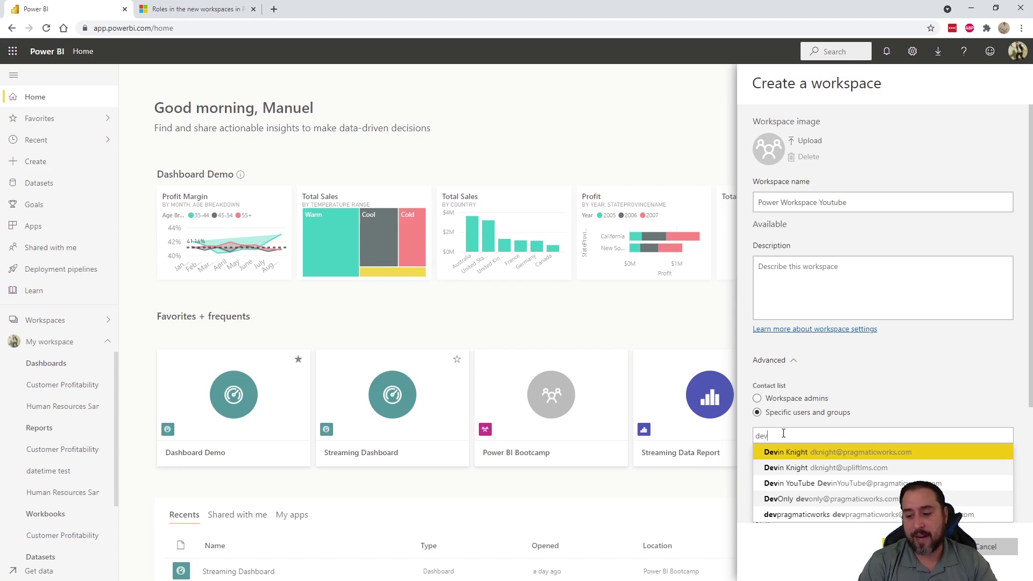
{"action": "key", "text": "BackSpace"}
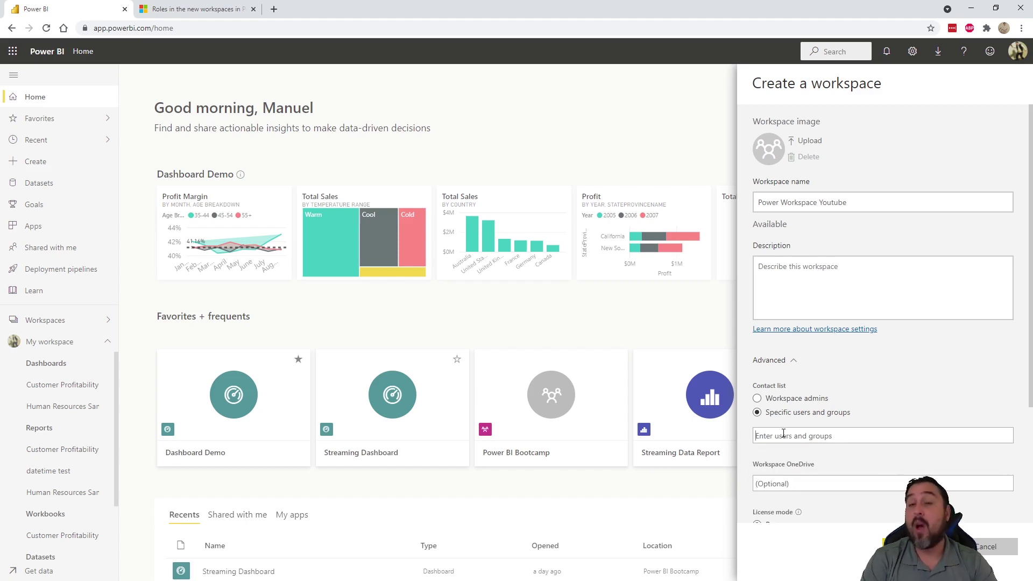
{"action": "type", "text": "trainer"}
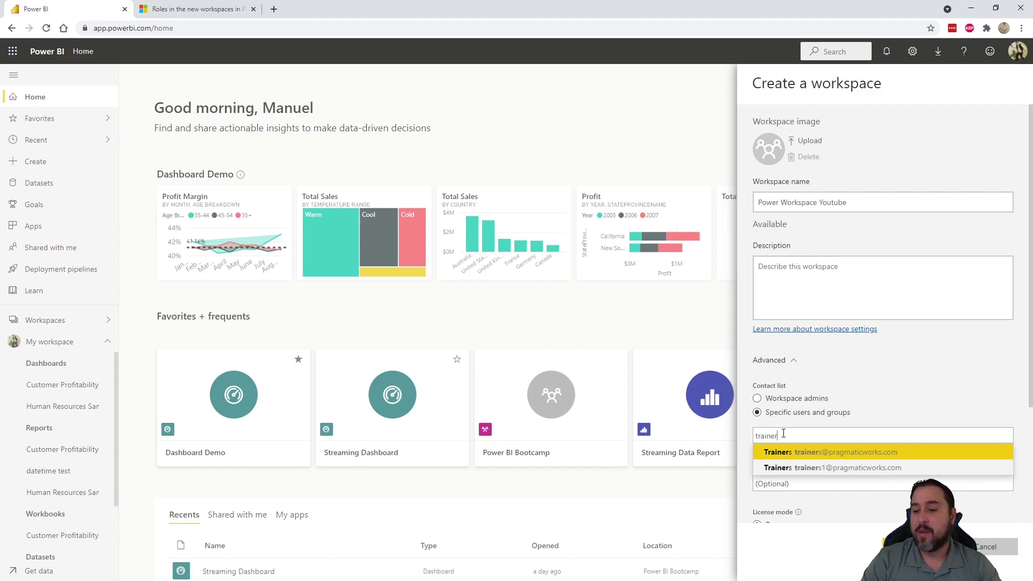
{"action": "key", "text": "BackSpace"}
{"action": "key", "text": "BackSpace"}
{"action": "key", "text": "BackSpace"}
{"action": "key", "text": "BackSpace"}
{"action": "key", "text": "BackSpace"}
{"action": "key", "text": "BackSpace"}
{"action": "key", "text": "BackSpace"}
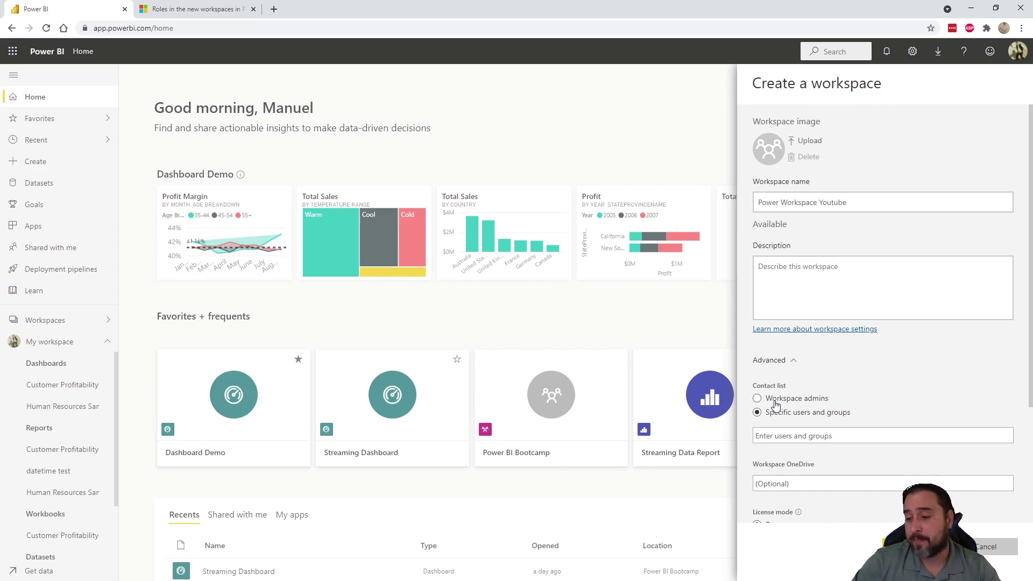
{"action": "left_click", "coordinate": [775, 404]}
{"action": "scroll", "coordinate": [802, 477], "scroll_direction": "down", "scroll_amount": 1}
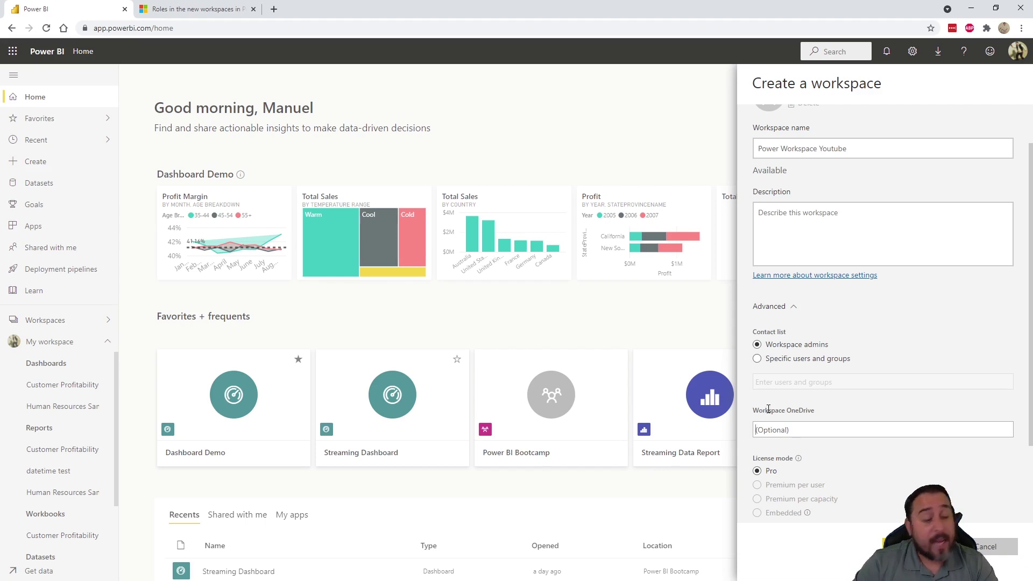
{"action": "scroll", "coordinate": [789, 392], "scroll_direction": "down", "scroll_amount": 2}
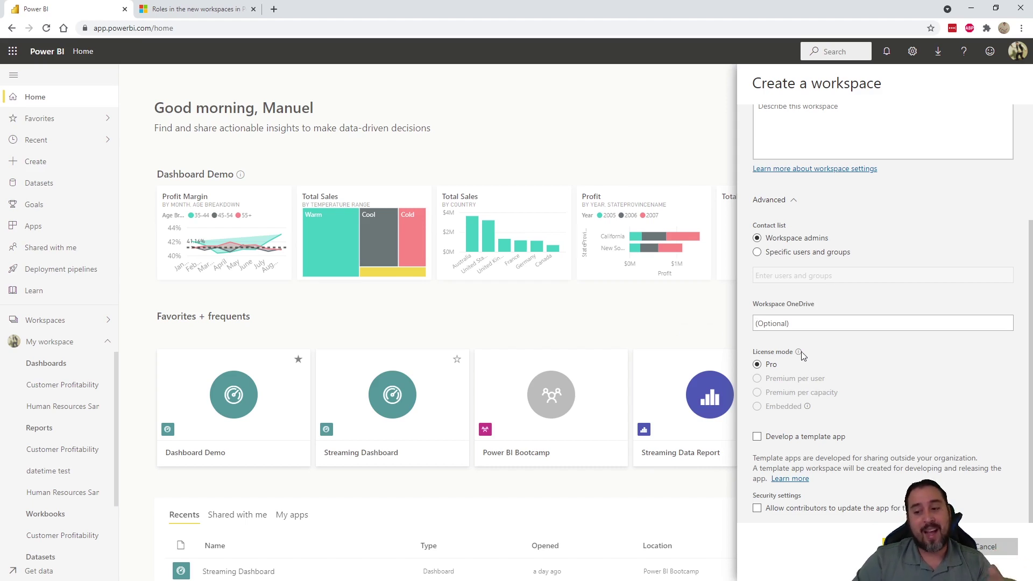
{"action": "mouse_move", "coordinate": [800, 352]}
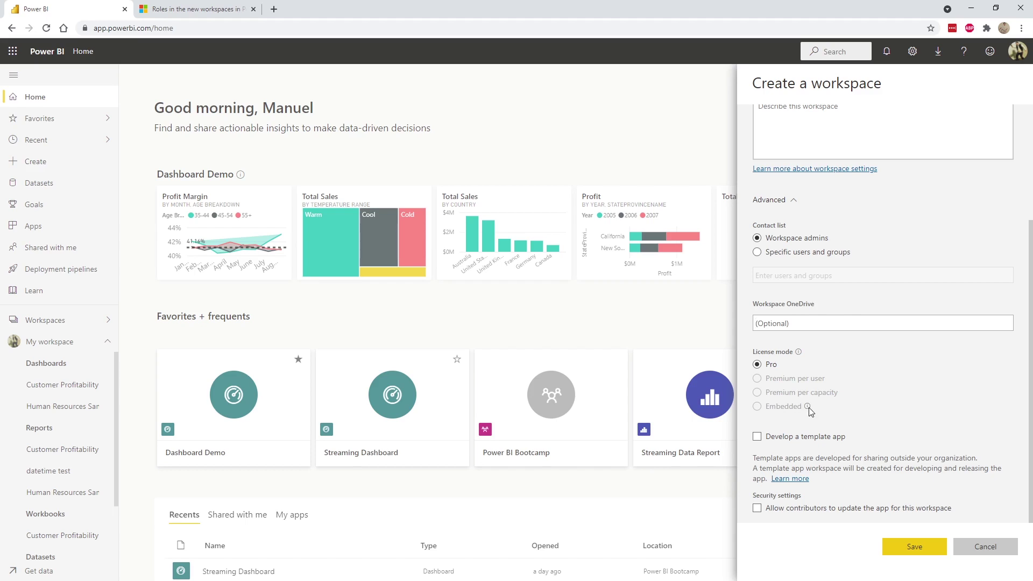
{"action": "mouse_move", "coordinate": [809, 410]}
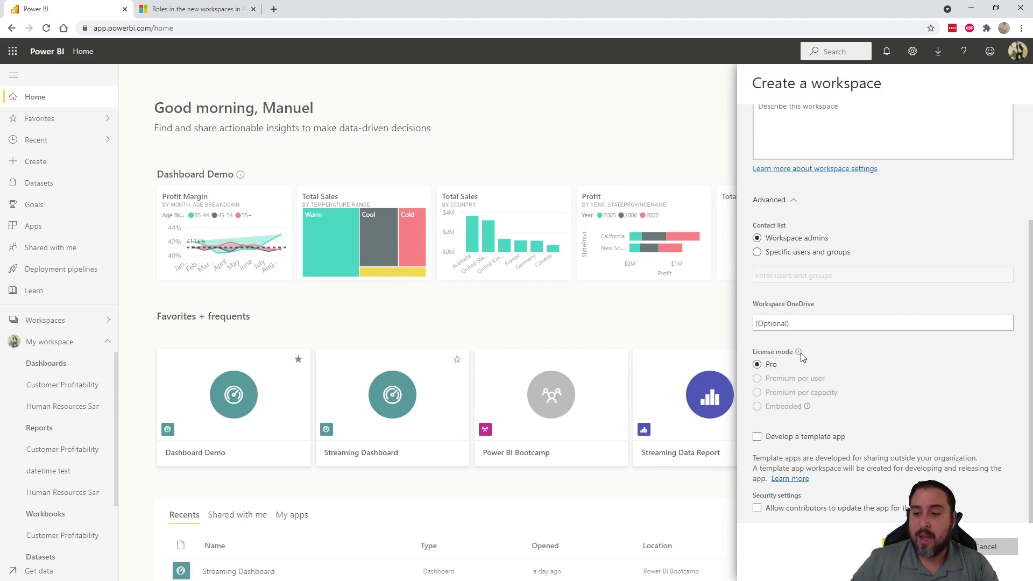
Save the form to create the 'Power Workspace Youtube' workspace.
{"action": "mouse_move", "coordinate": [799, 352]}
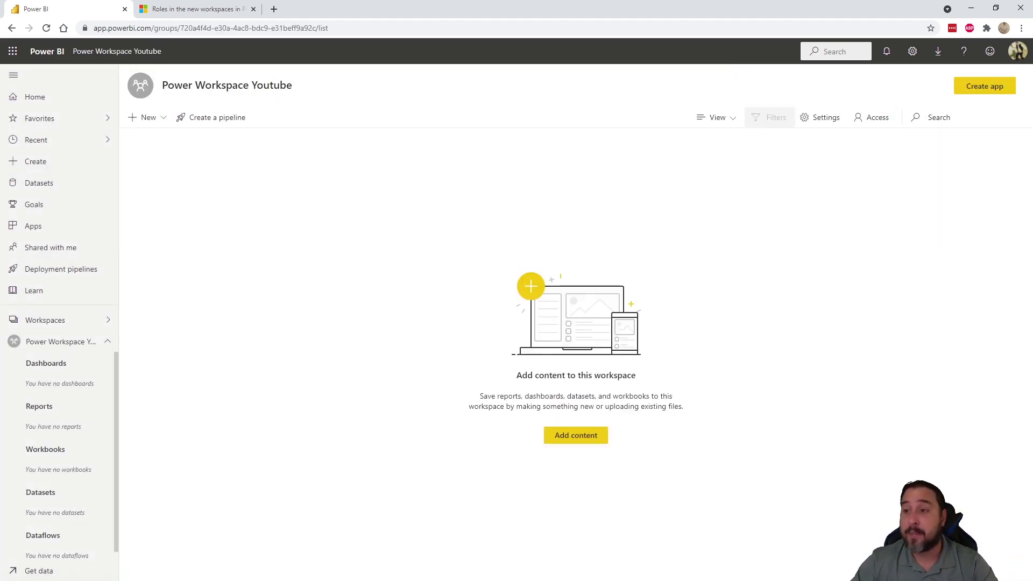
Review the workspace Settings: Advanced options, Premium license mode, About and Azure connections.
{"action": "left_click", "coordinate": [826, 118]}
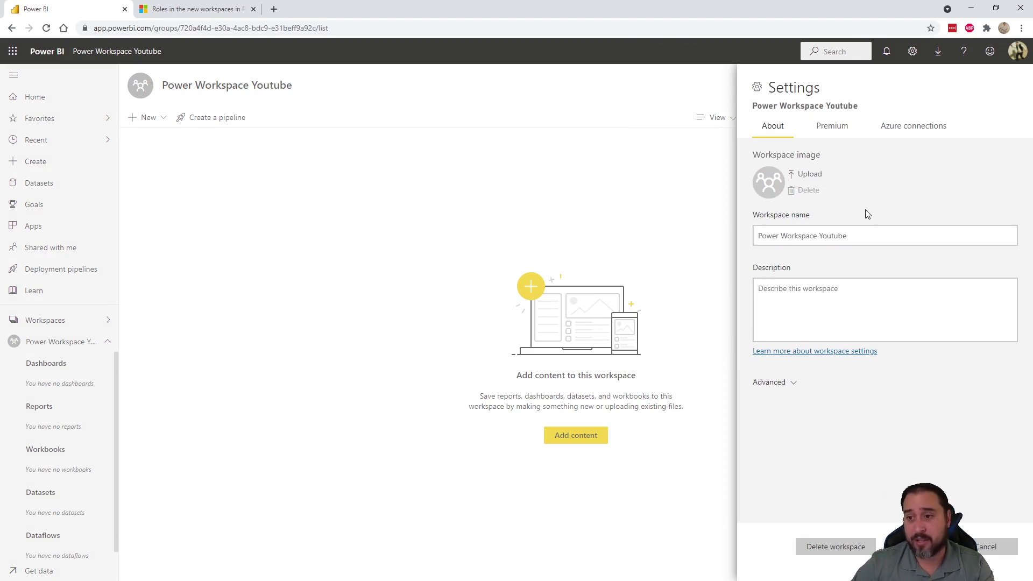
{"action": "left_click", "coordinate": [791, 386]}
{"action": "scroll", "coordinate": [833, 395], "scroll_direction": "down", "scroll_amount": 2}
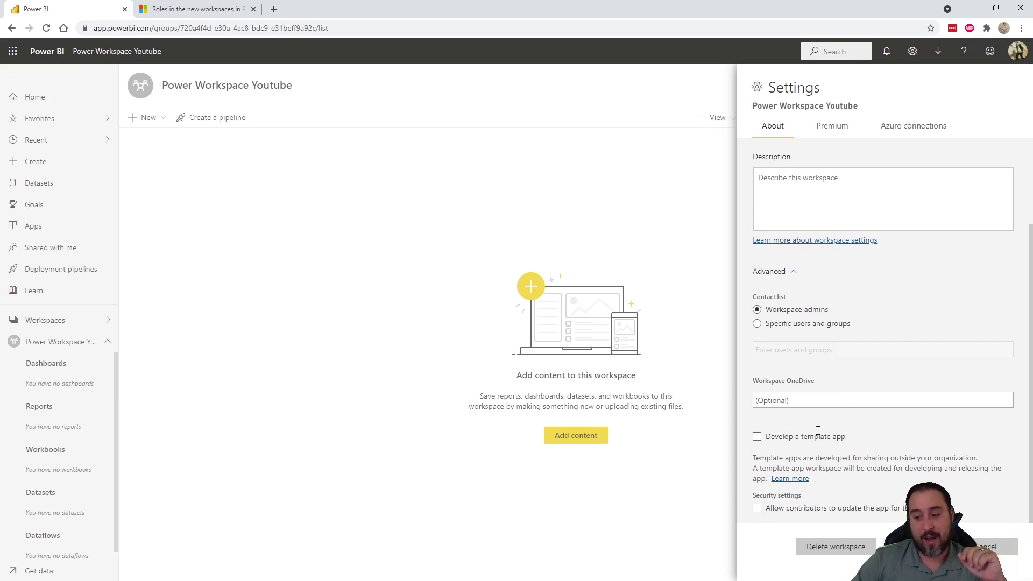
{"action": "left_click", "coordinate": [831, 132]}
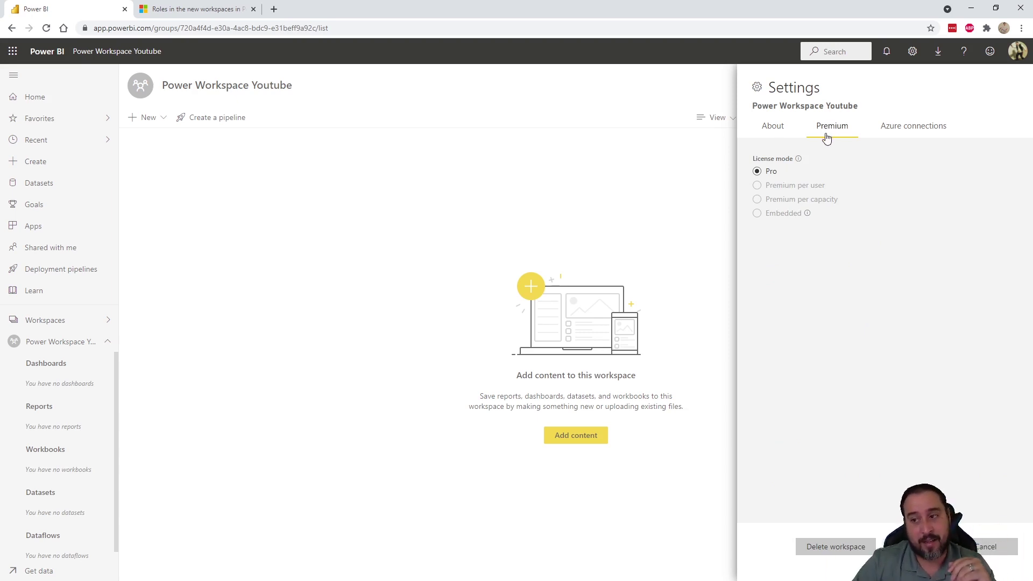
{"action": "left_click", "coordinate": [780, 132]}
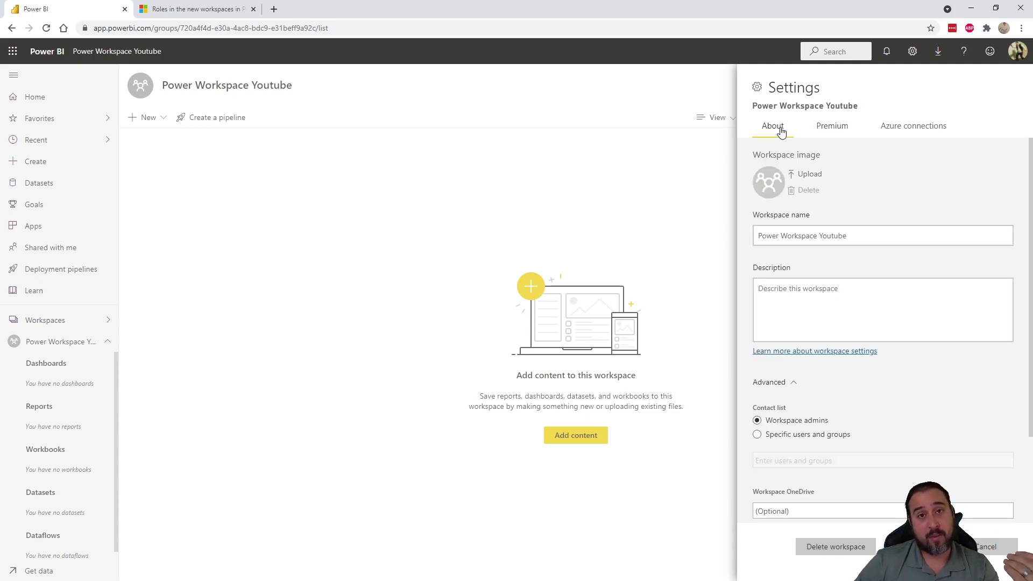
{"action": "left_click", "coordinate": [931, 128]}
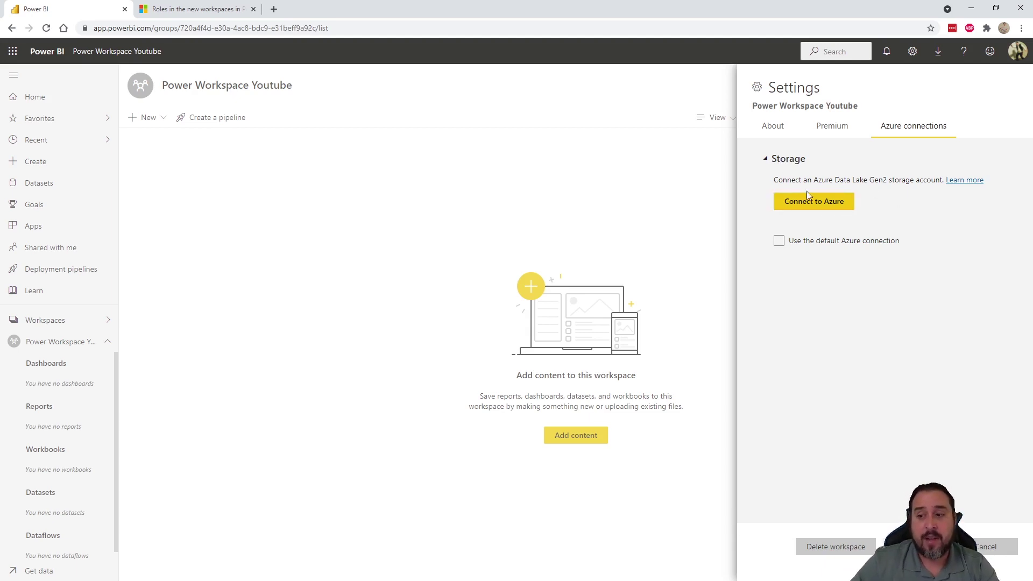
Toggle 'Use the default Azure connection' on and back off, then close Settings.
{"action": "left_click", "coordinate": [794, 245]}
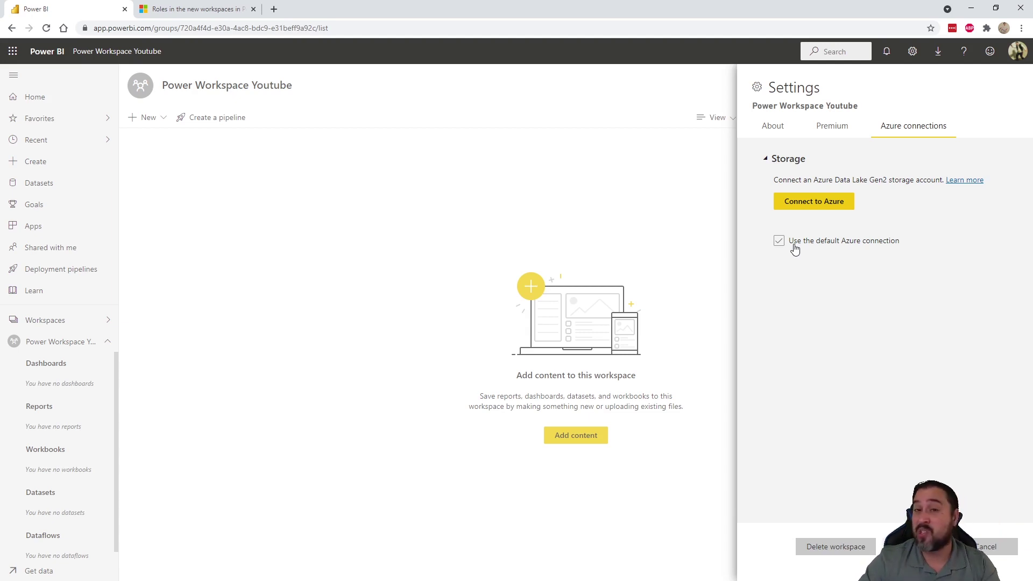
{"action": "left_click", "coordinate": [795, 248]}
{"action": "left_click", "coordinate": [995, 547]}
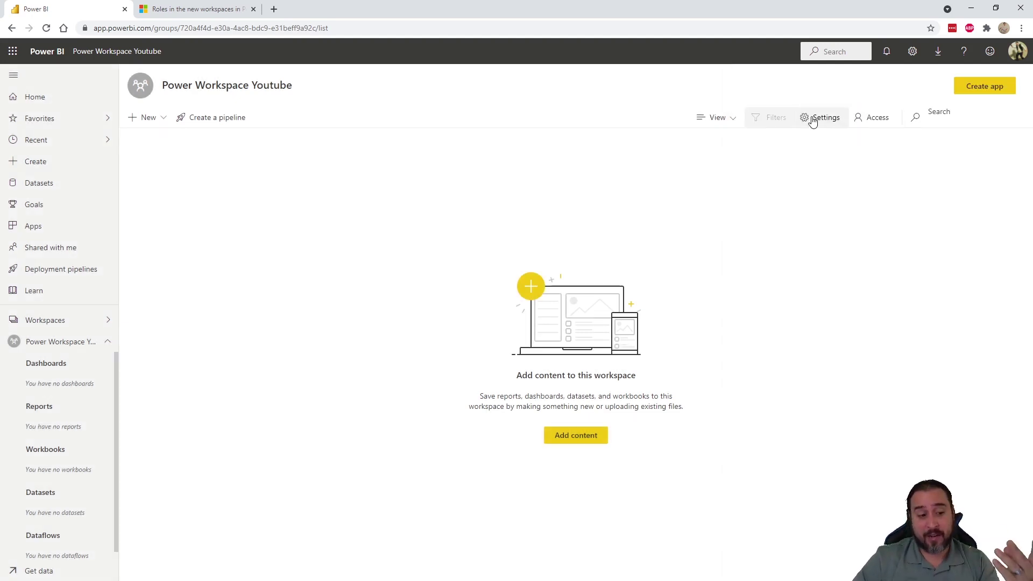
{"action": "left_click", "coordinate": [109, 320]}
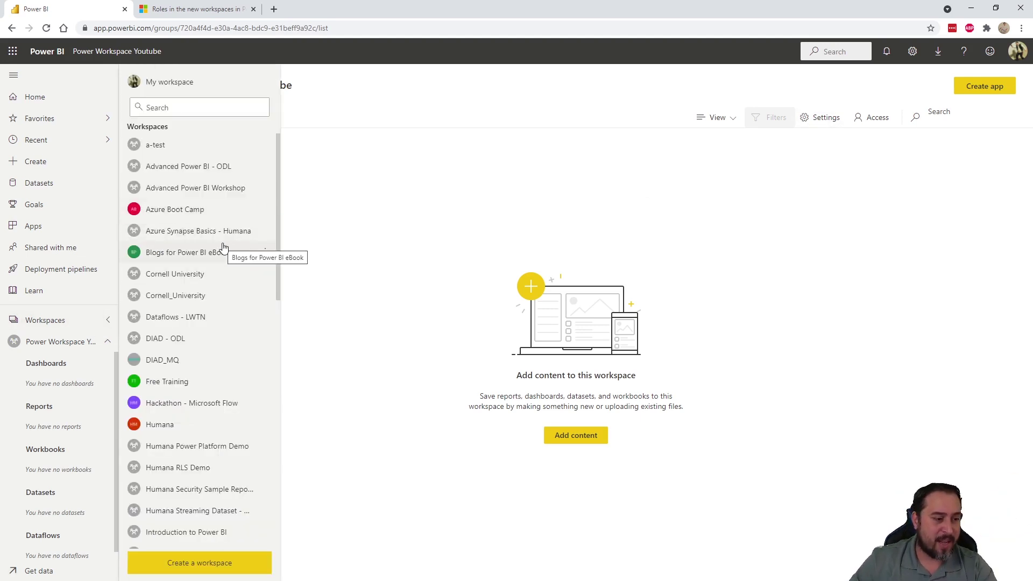
{"action": "scroll", "coordinate": [215, 258], "scroll_direction": "down", "scroll_amount": 7}
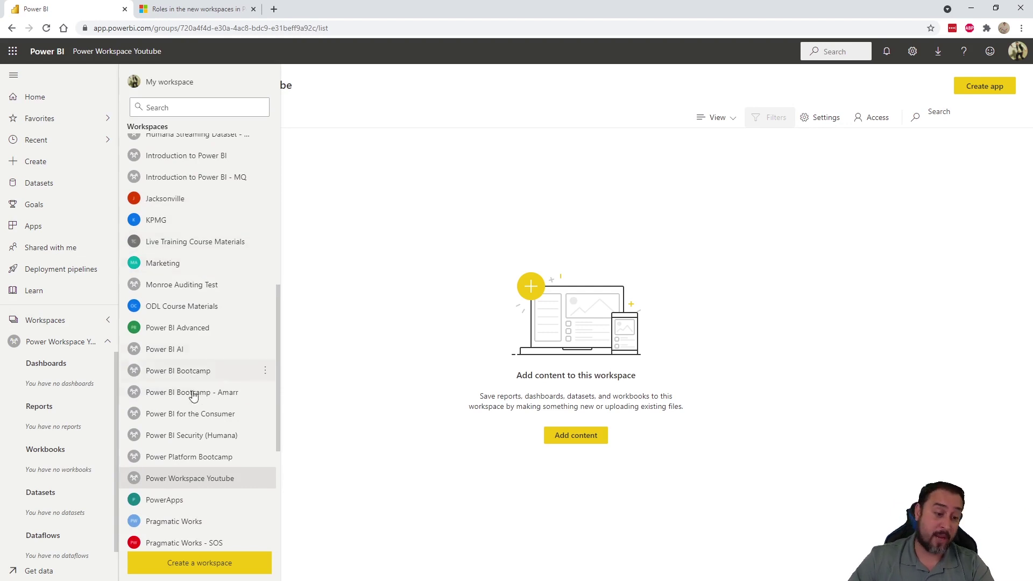
{"action": "left_click", "coordinate": [265, 479]}
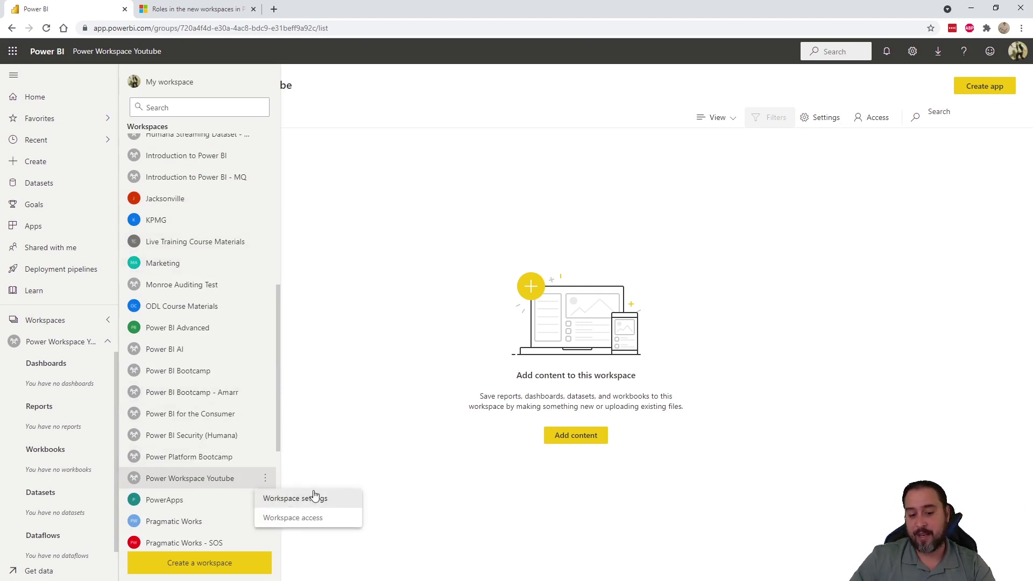
{"action": "left_click", "coordinate": [427, 239]}
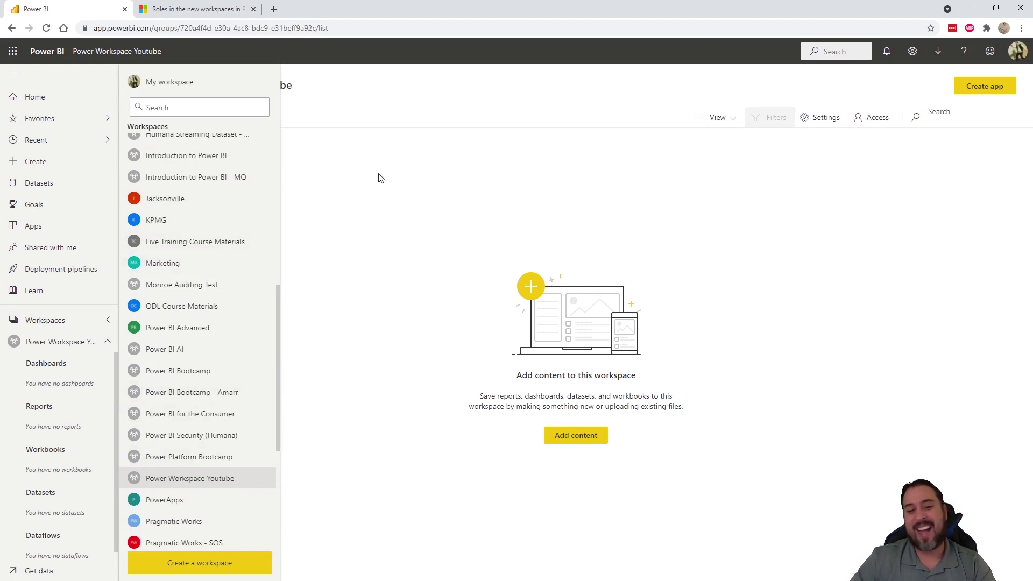
{"action": "left_click", "coordinate": [48, 349]}
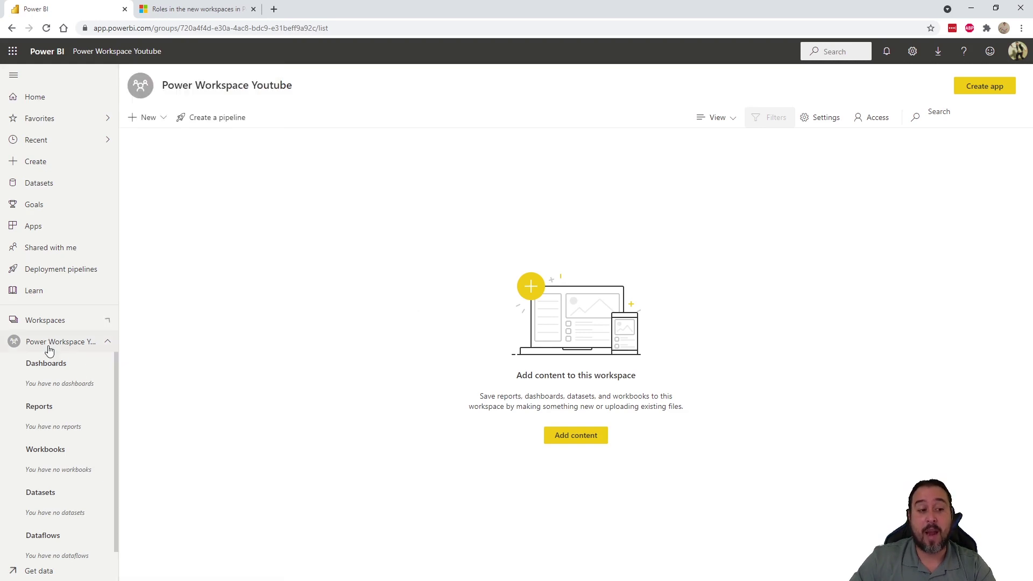
{"action": "left_click", "coordinate": [872, 117]}
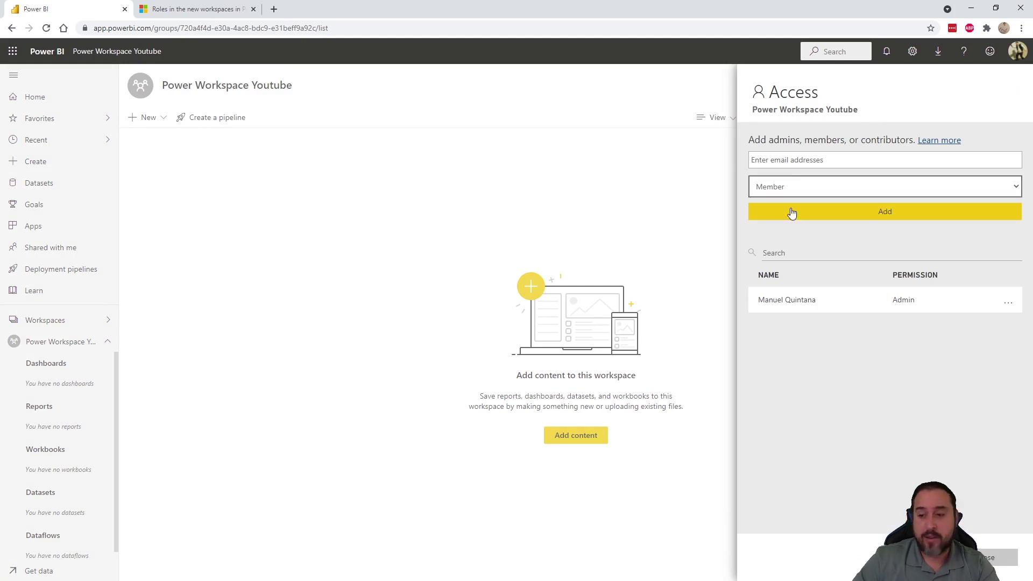
{"action": "left_click", "coordinate": [1009, 306]}
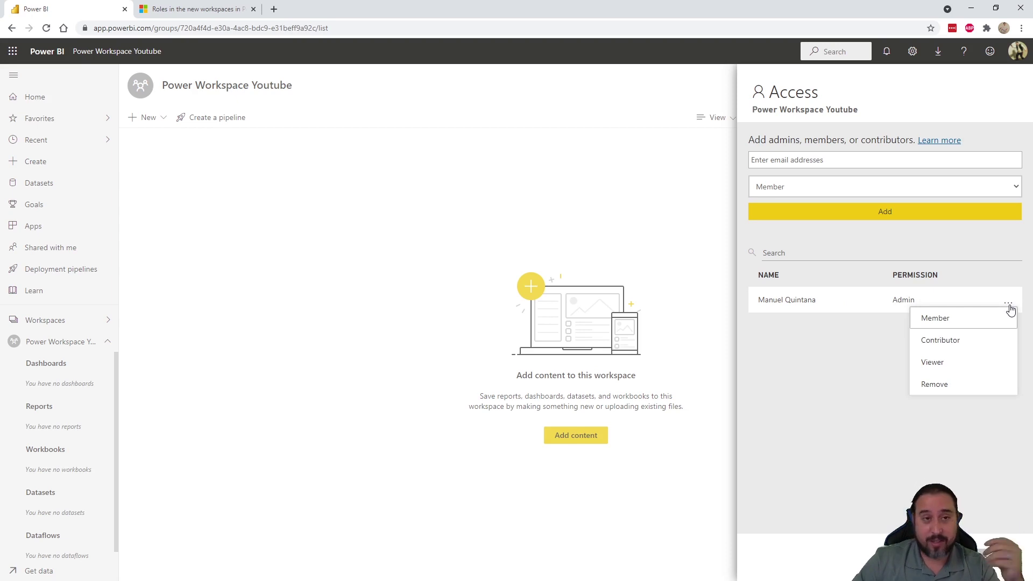
{"action": "left_click", "coordinate": [837, 391]}
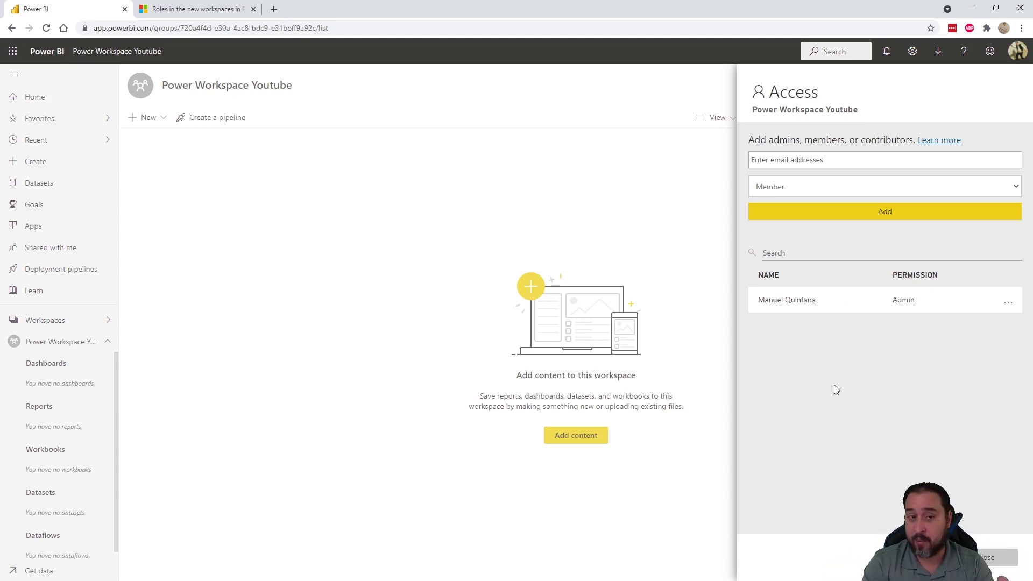
{"action": "left_click", "coordinate": [826, 160]}
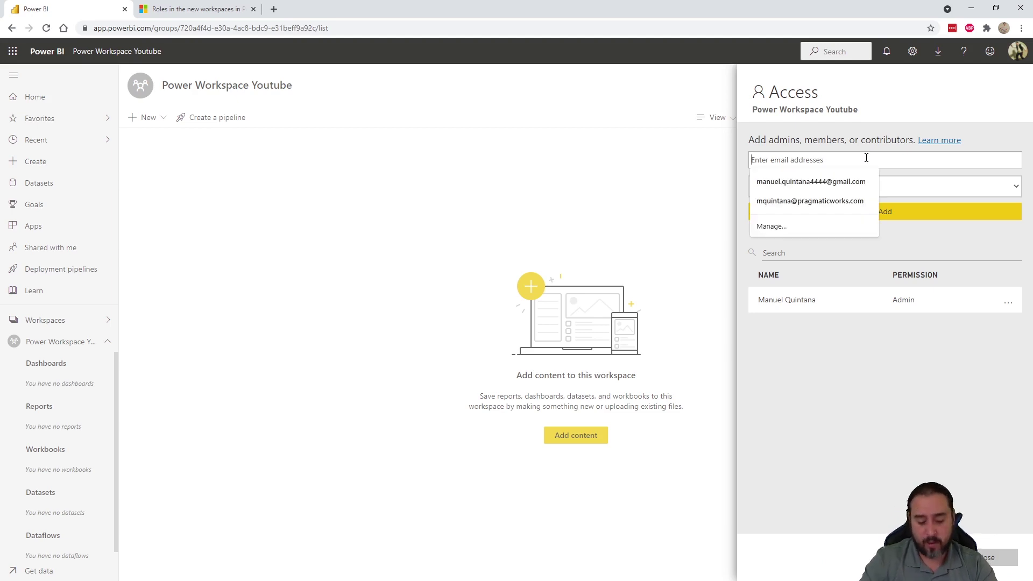
{"action": "type", "text": "mitch"}
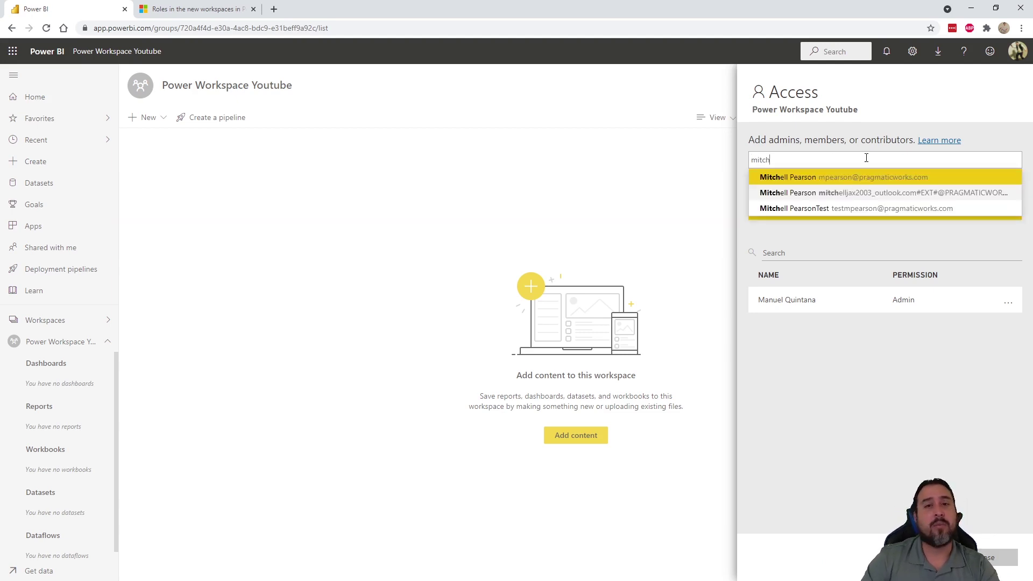
{"action": "key", "text": "BackSpace"}
{"action": "key", "text": "BackSpace"}
{"action": "key", "text": "BackSpace"}
{"action": "key", "text": "BackSpace"}
{"action": "key", "text": "BackSpace"}
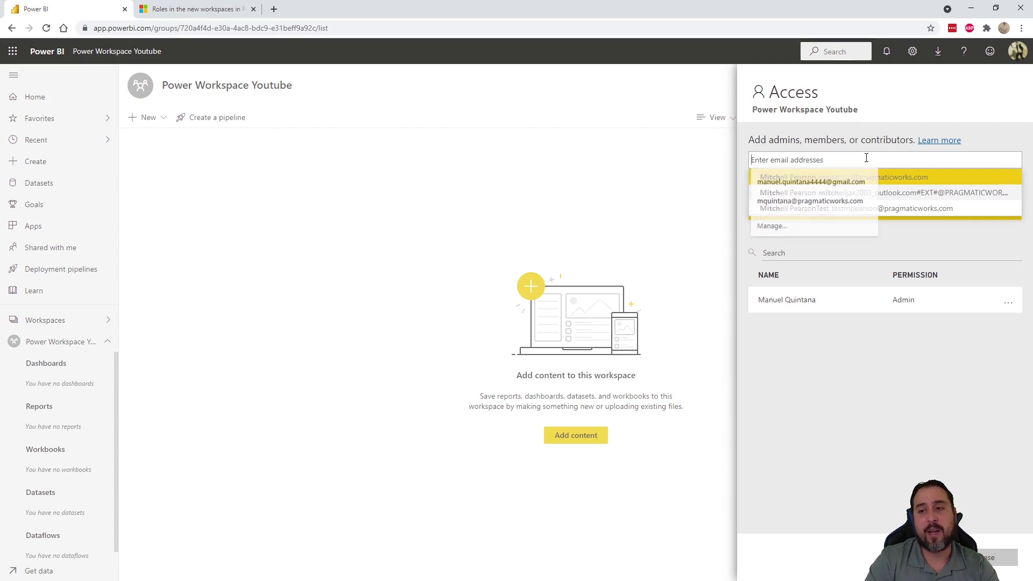
{"action": "type", "text": "dev"}
{"action": "key", "text": "BackSpace"}
{"action": "key", "text": "BackSpace"}
{"action": "key", "text": "BackSpace"}
{"action": "type", "text": "tra"}
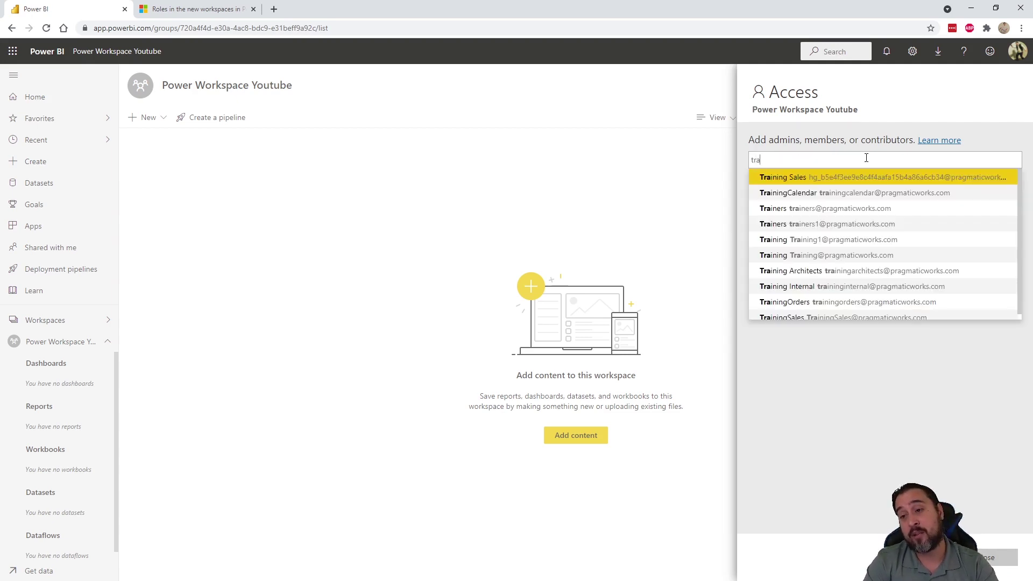
{"action": "type", "text": "in"}
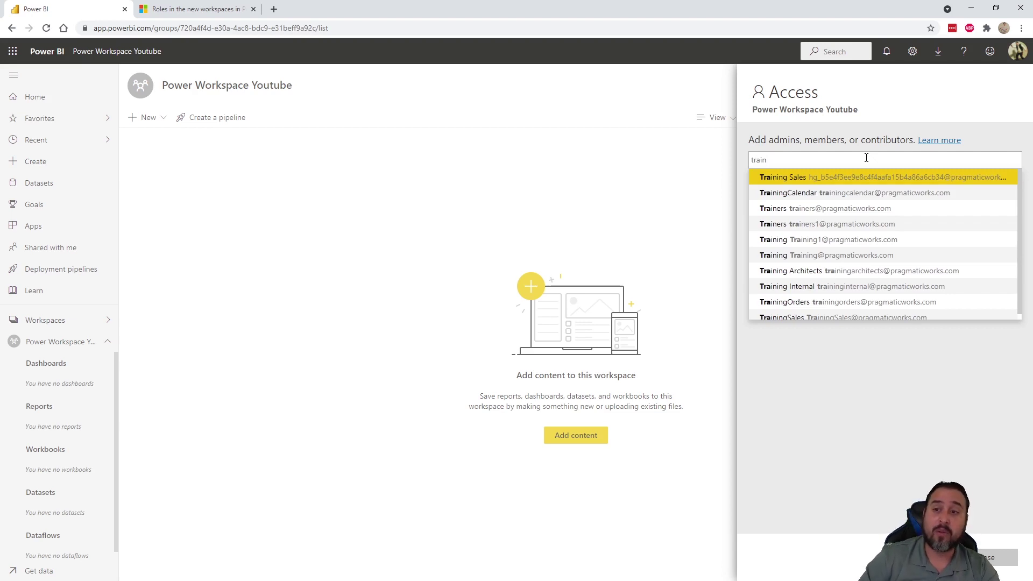
{"action": "type", "text": "er"}
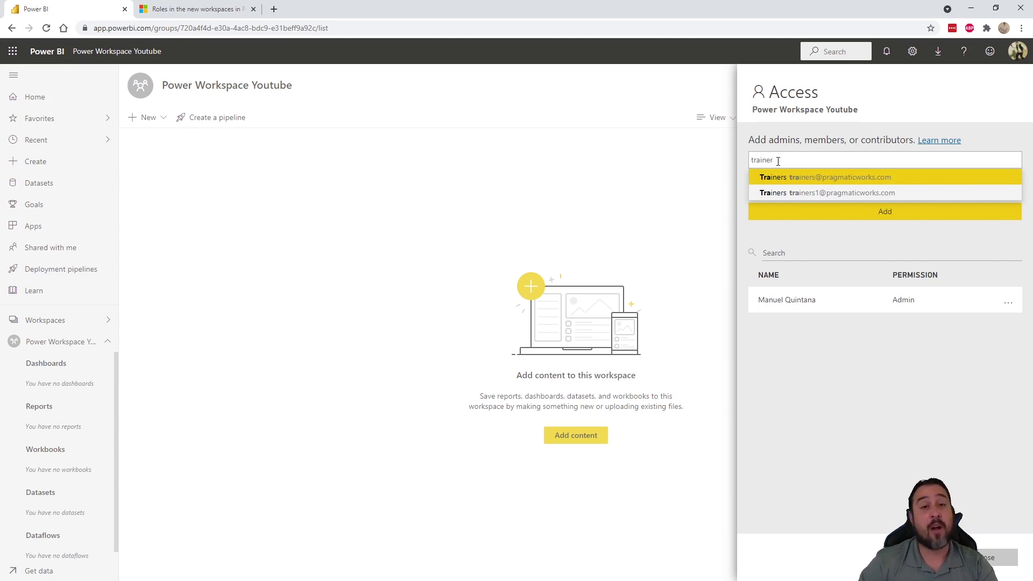
{"action": "key", "text": "BackSpace"}
{"action": "key", "text": "BackSpace"}
{"action": "key", "text": "BackSpace"}
{"action": "key", "text": "BackSpace"}
{"action": "key", "text": "BackSpace"}
{"action": "key", "text": "BackSpace"}
{"action": "key", "text": "BackSpace"}
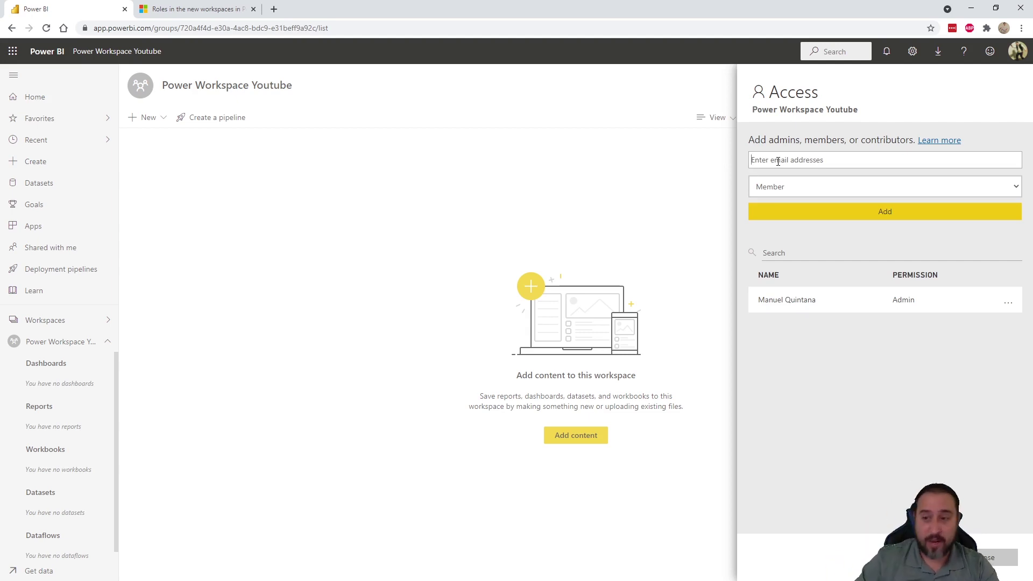
Add the first user to the workspace with the Contributor role.
{"action": "left_click", "coordinate": [789, 196]}
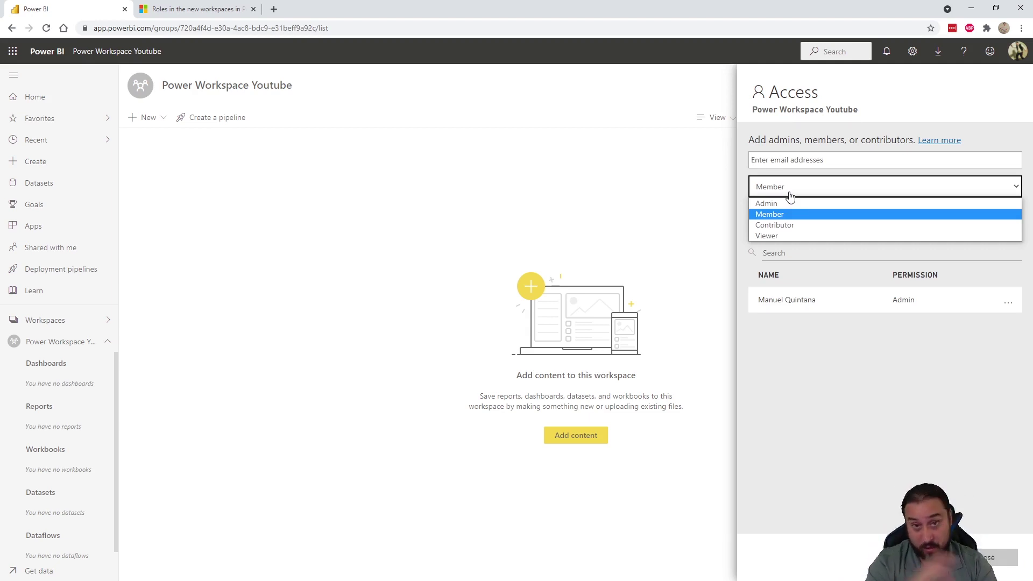
{"action": "left_click", "coordinate": [794, 161]}
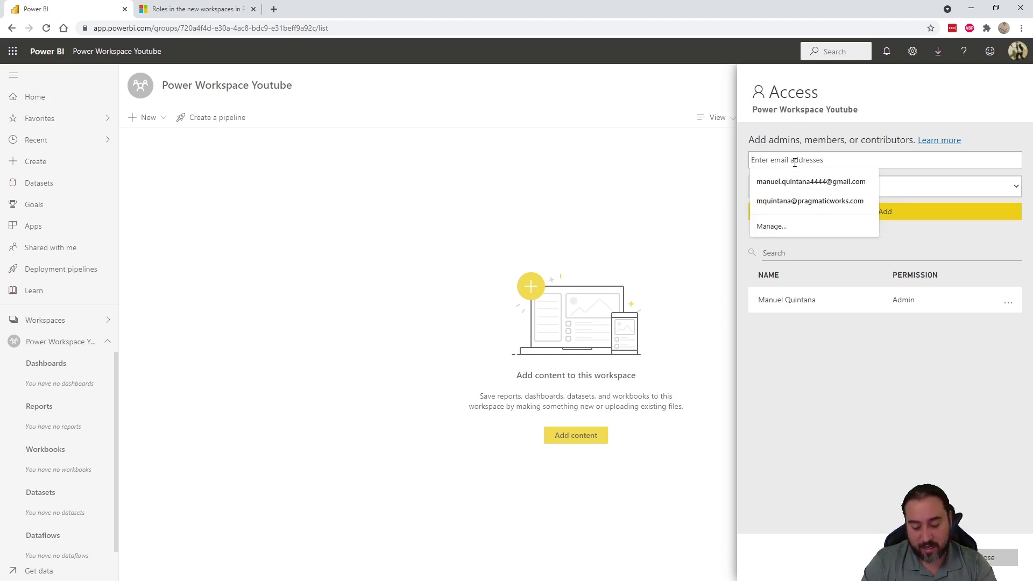
{"action": "type", "text": "mitch"}
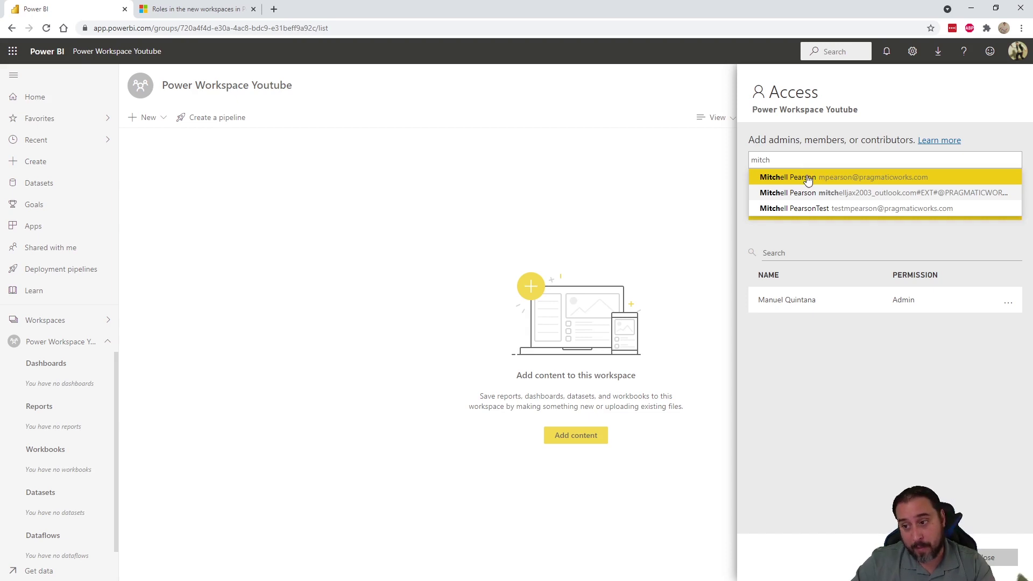
{"action": "left_click", "coordinate": [807, 179]}
{"action": "left_click", "coordinate": [807, 186]}
{"action": "left_click", "coordinate": [793, 223]}
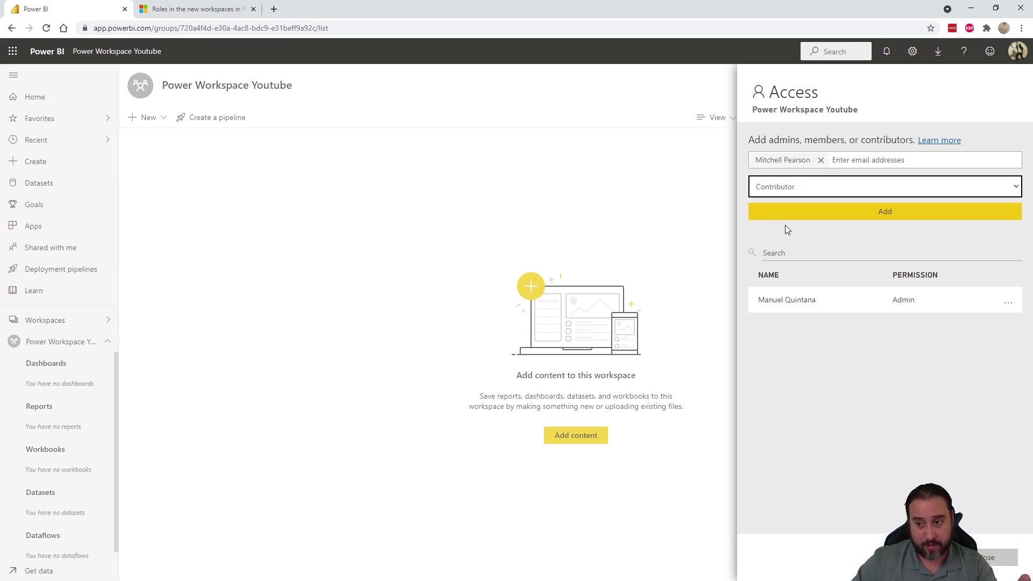
{"action": "left_click", "coordinate": [844, 211]}
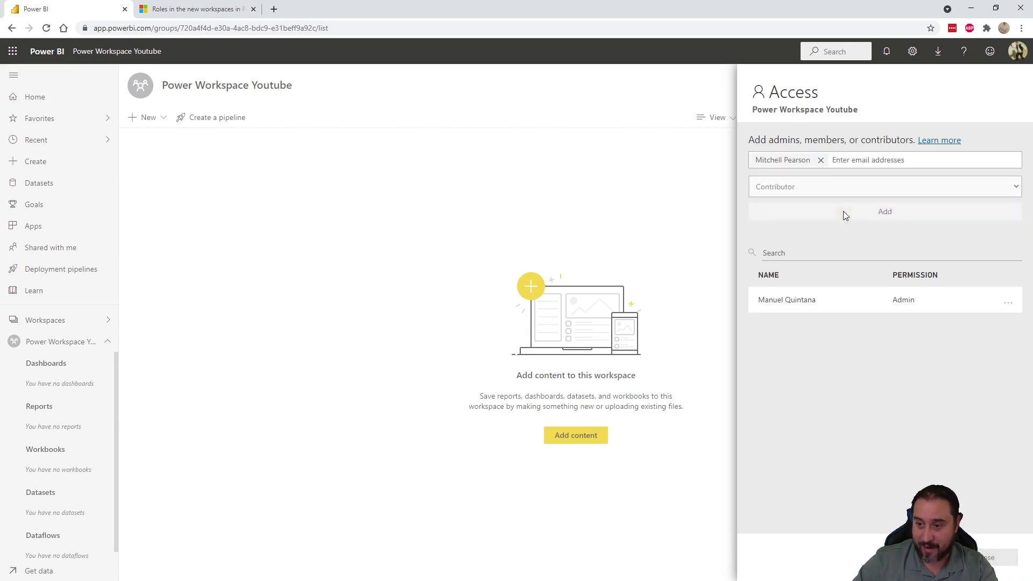
Add a second user to the workspace with the Admin role.
{"action": "left_click", "coordinate": [838, 164]}
{"action": "type", "text": "matt"}
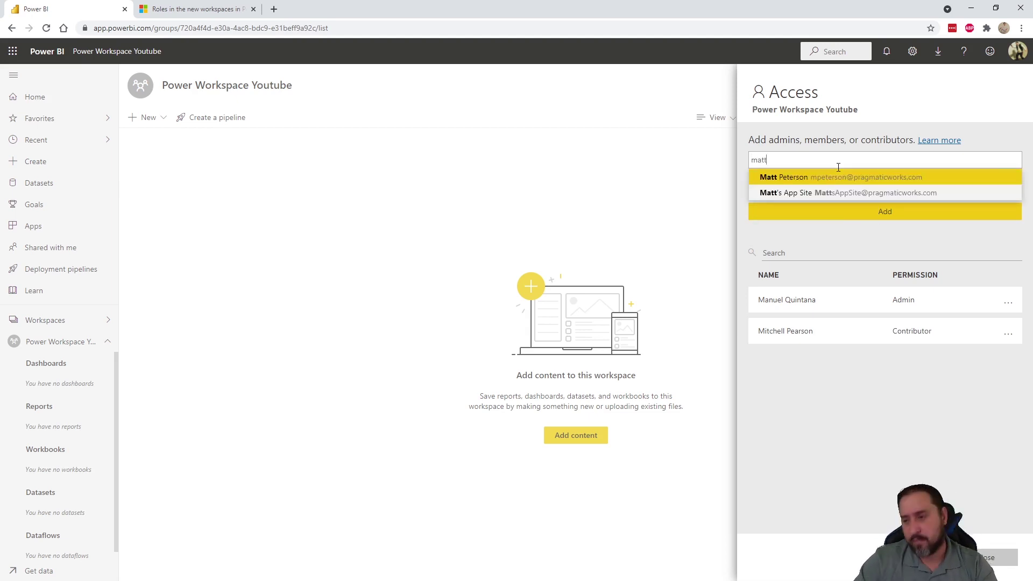
{"action": "left_click", "coordinate": [837, 174]}
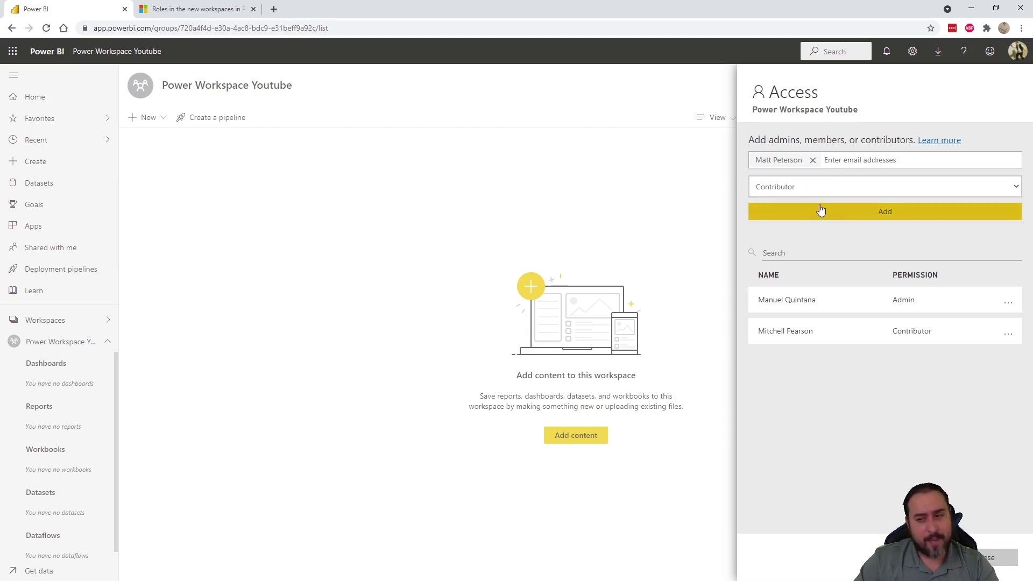
{"action": "left_click", "coordinate": [797, 194]}
{"action": "left_click", "coordinate": [797, 203]}
{"action": "left_click", "coordinate": [855, 212]}
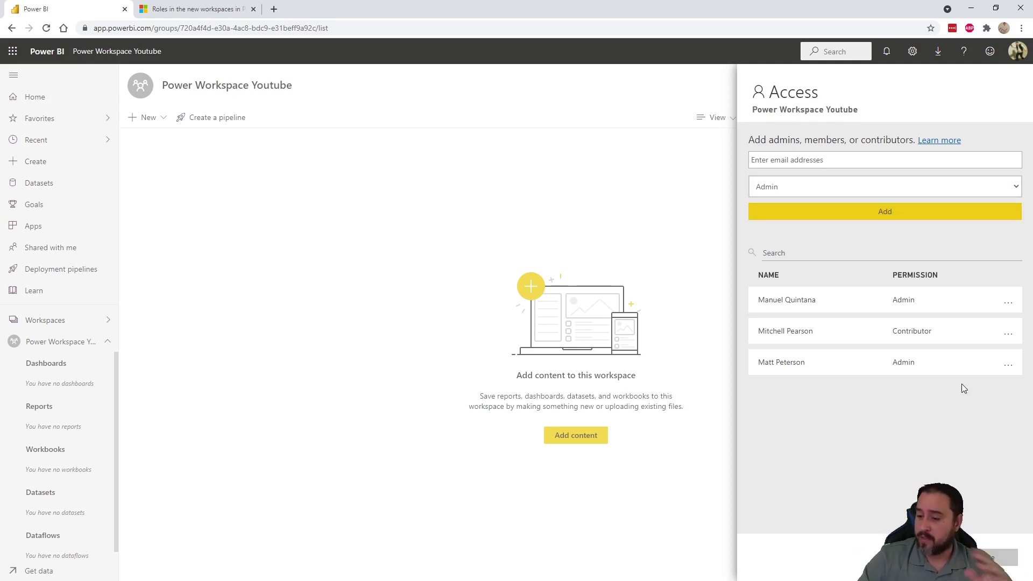
Change the second user's role to Member and close the Access panel.
{"action": "left_click", "coordinate": [1007, 368]}
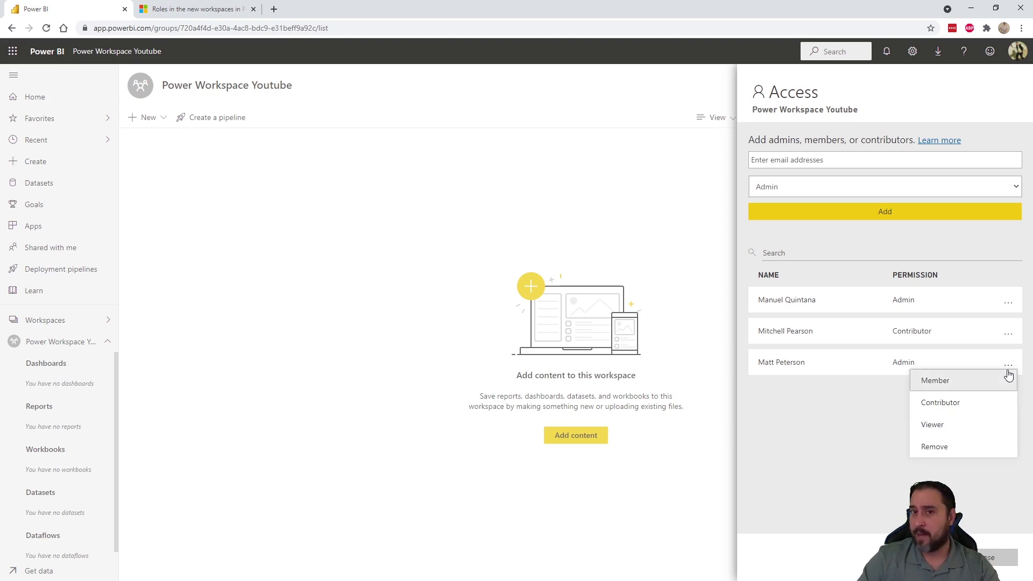
{"action": "left_click", "coordinate": [943, 403]}
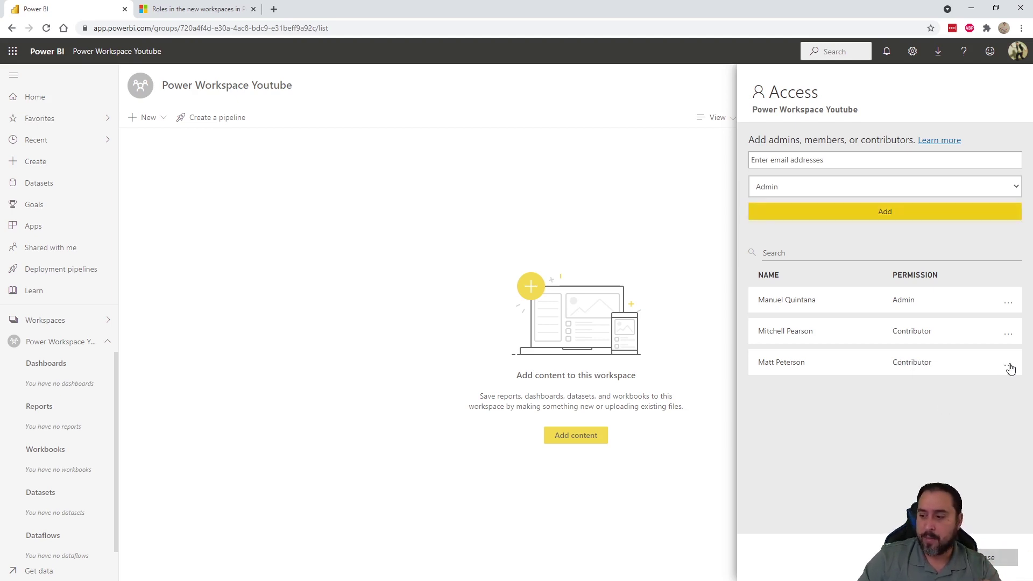
{"action": "left_click", "coordinate": [1009, 368]}
{"action": "left_click", "coordinate": [942, 403]}
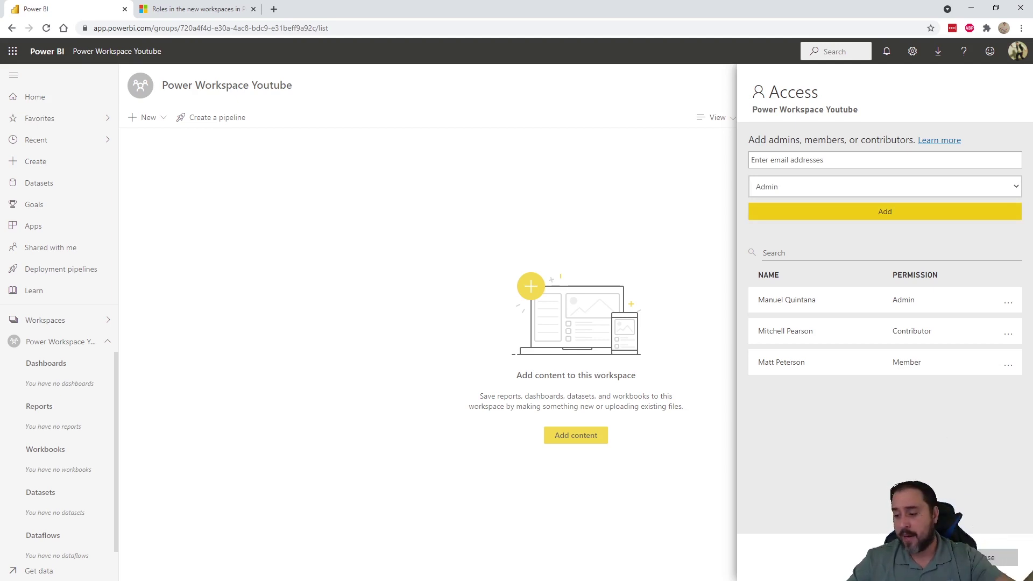
{"action": "left_click", "coordinate": [995, 557]}
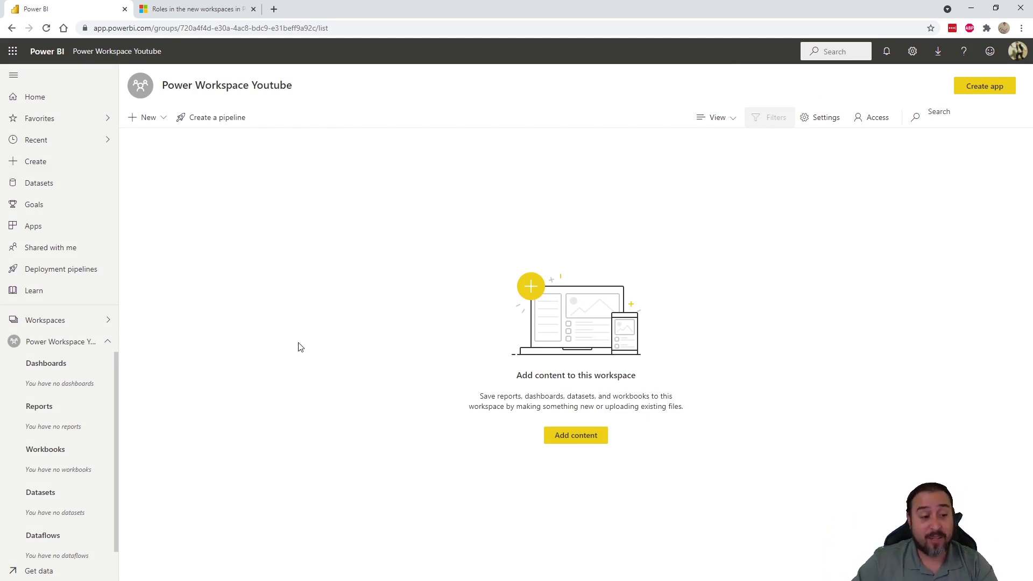
Open the Workspaces flyout from the left navigation pane.
{"action": "left_click", "coordinate": [109, 321]}
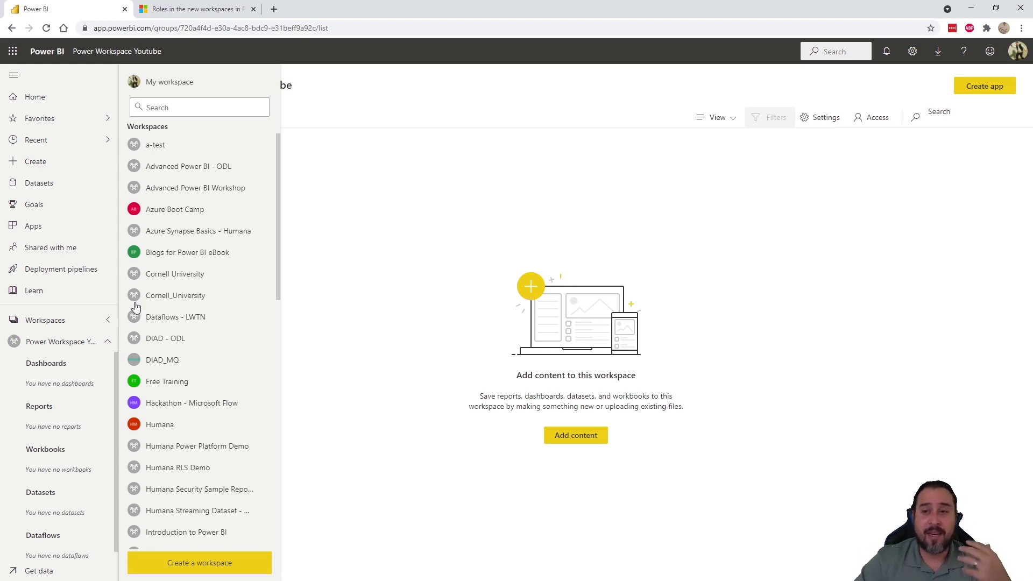
Collapse the Workspaces flyout to show the Power Workspace Youtube page again.
{"action": "left_click", "coordinate": [613, 175]}
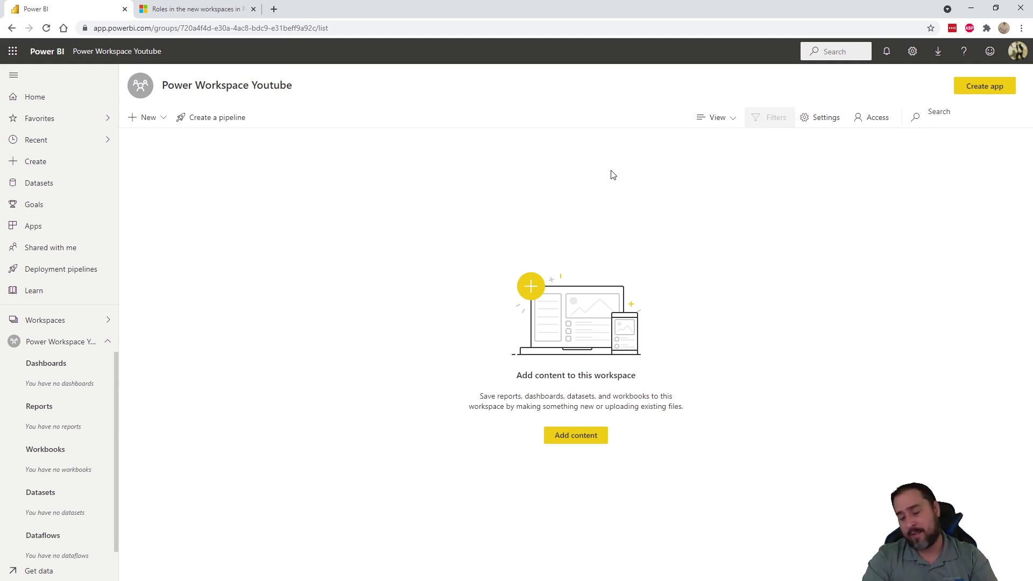